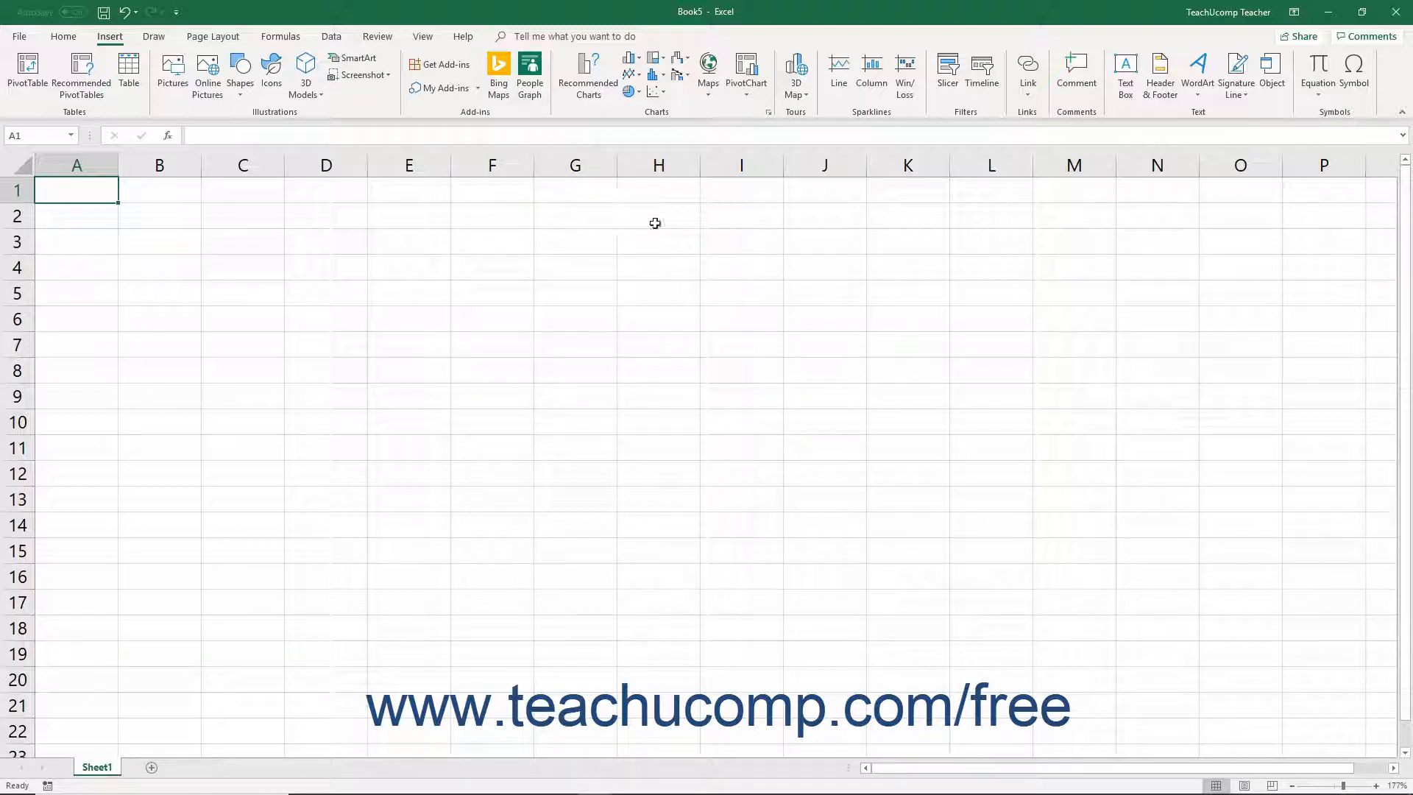
Insert a PivotChart based on the workbook's Data Model at Sheet1!$A$1 and move it to the sheet's upper-left corner
click(745, 83)
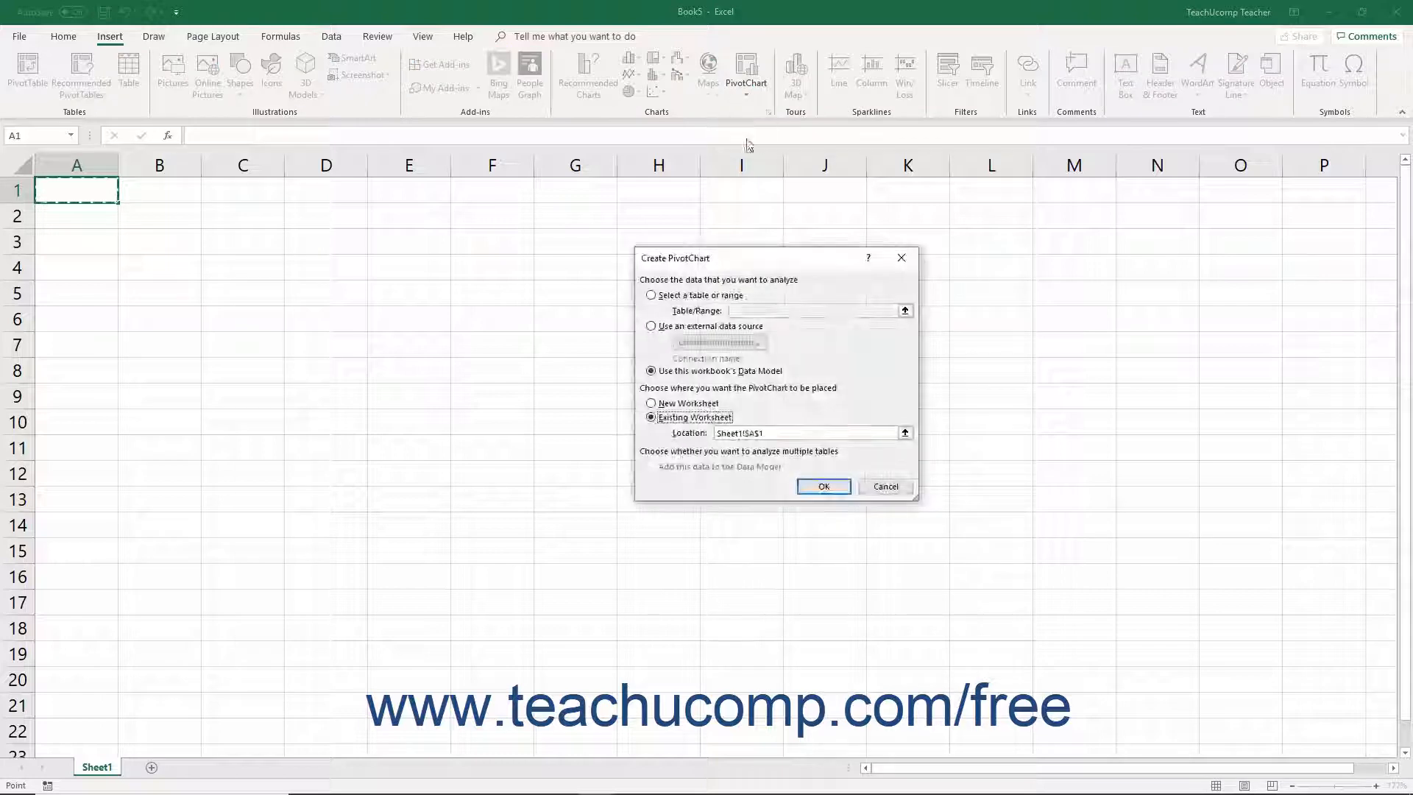
click(719, 370)
click(690, 418)
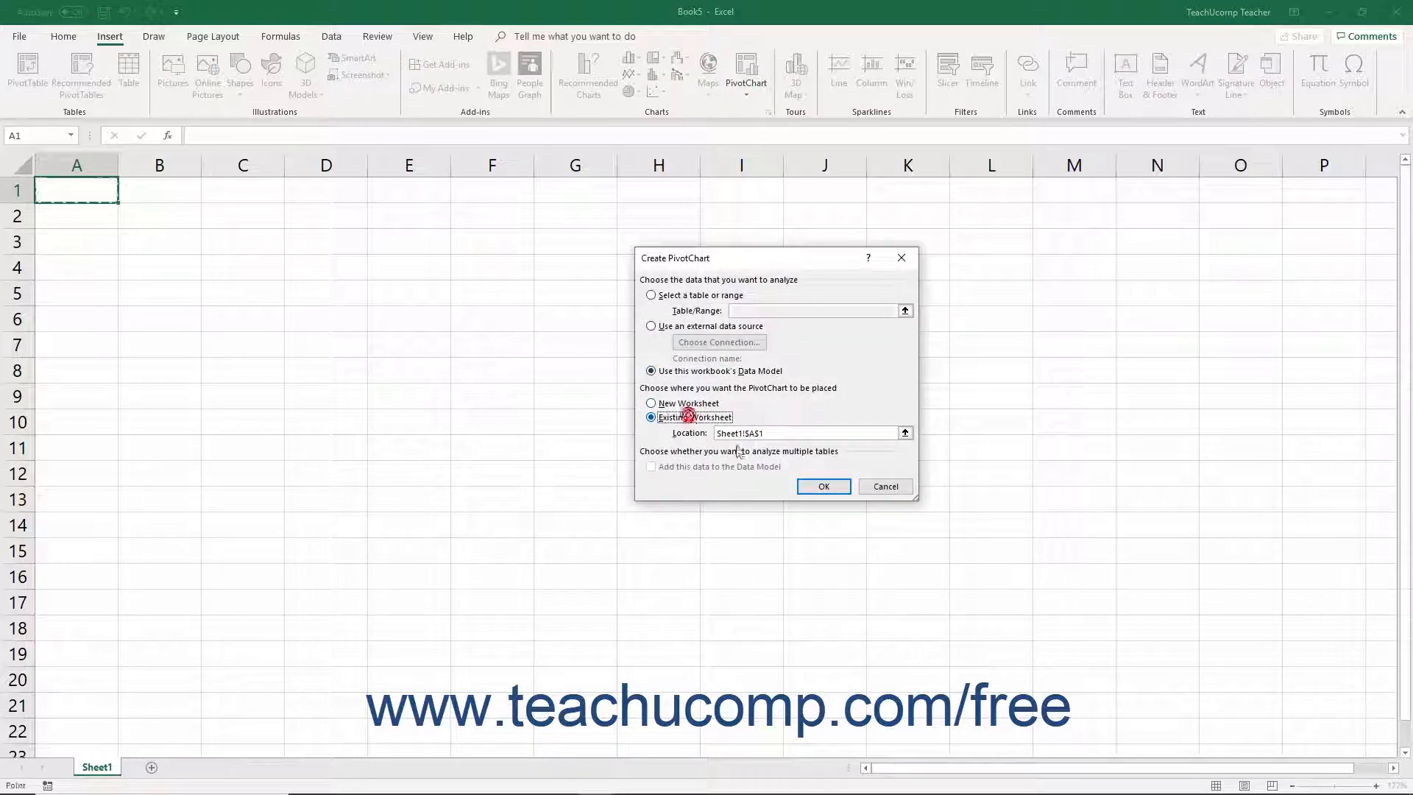
click(823, 487)
drag(712, 398, 344, 295)
Add CustomerID from the Customers table as the PivotChart's legend series and OrderDate from Orders as its values
click(1170, 266)
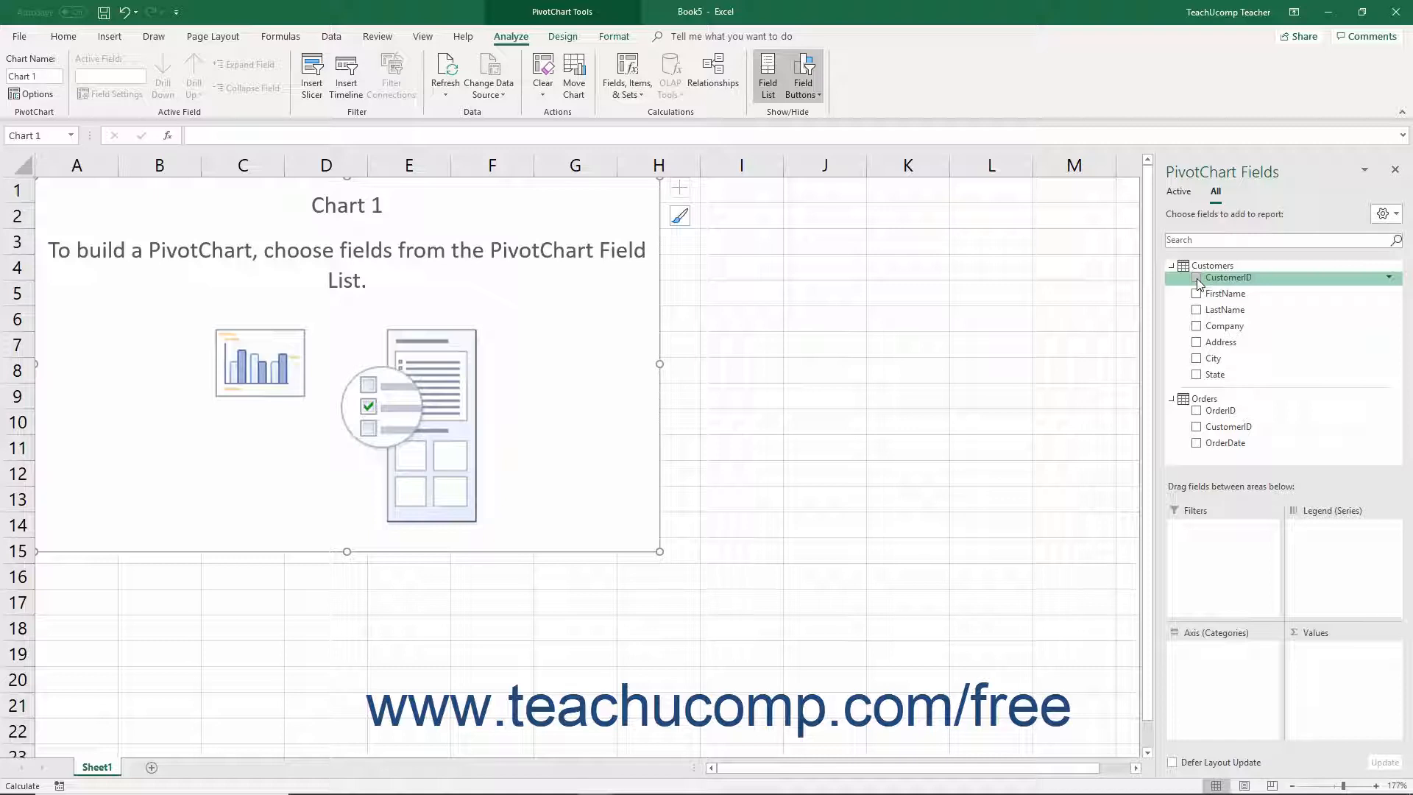
drag(1213, 283, 1321, 546)
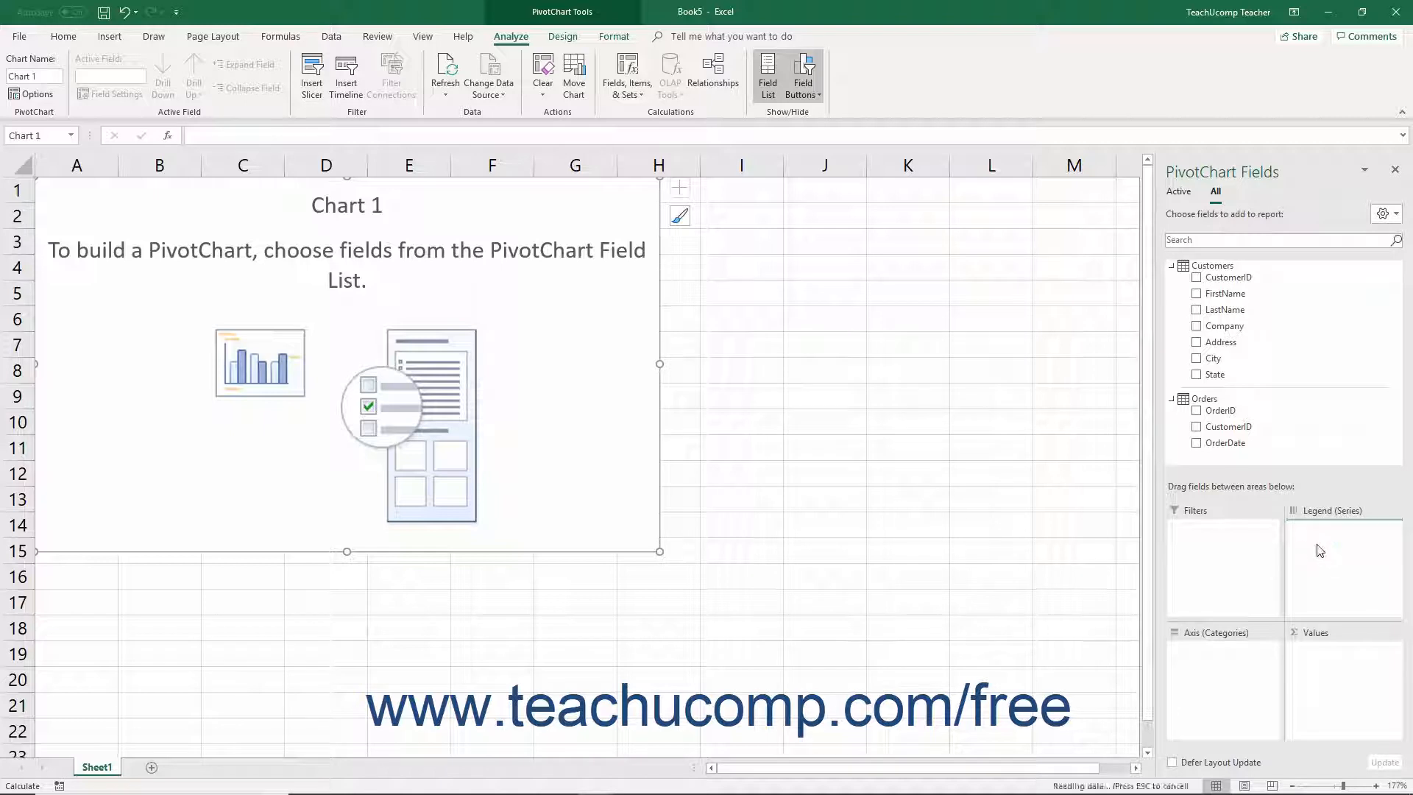
drag(1224, 443, 1327, 650)
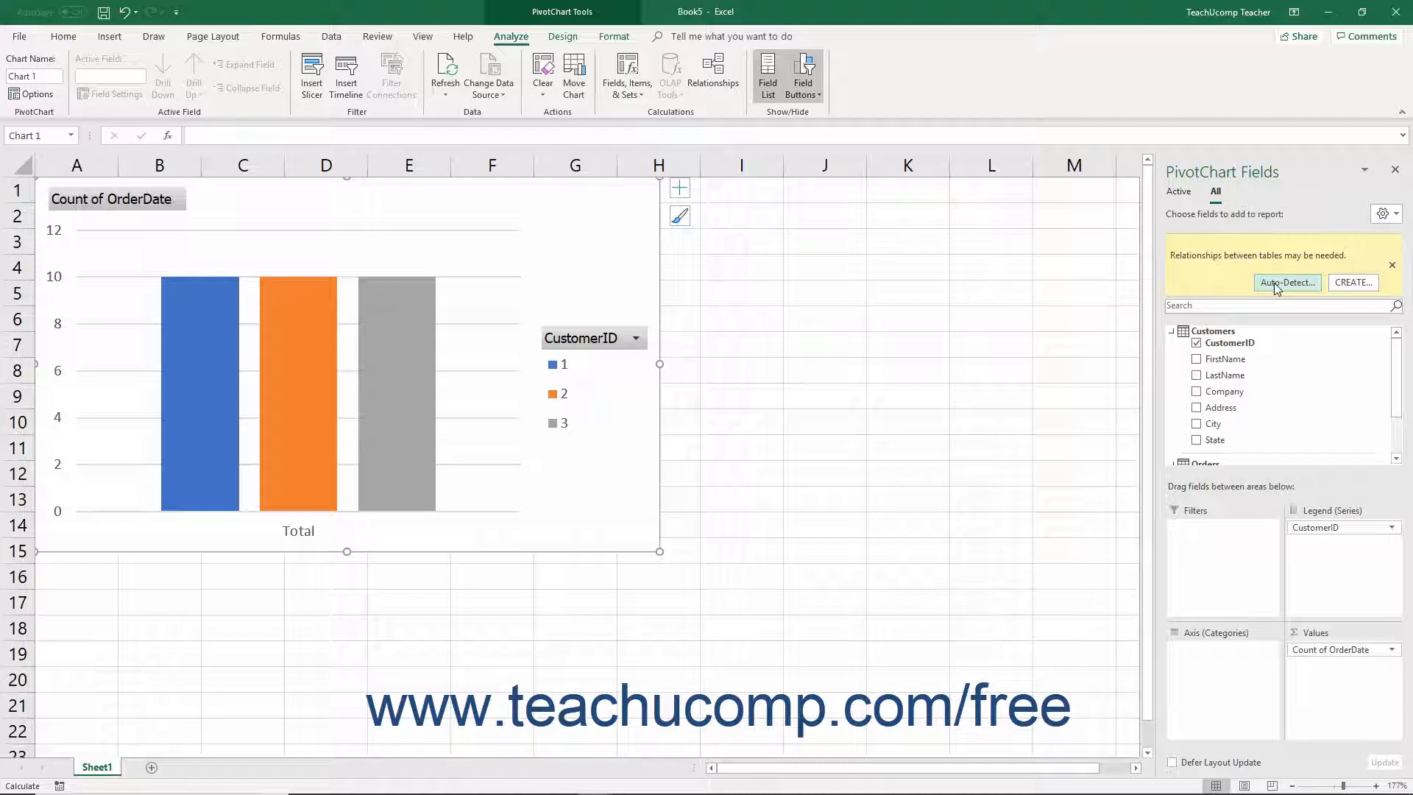
View the relationship creation dialog offered for the chart's fields without creating one, and undo all actions back through Insert Chart
click(1337, 287)
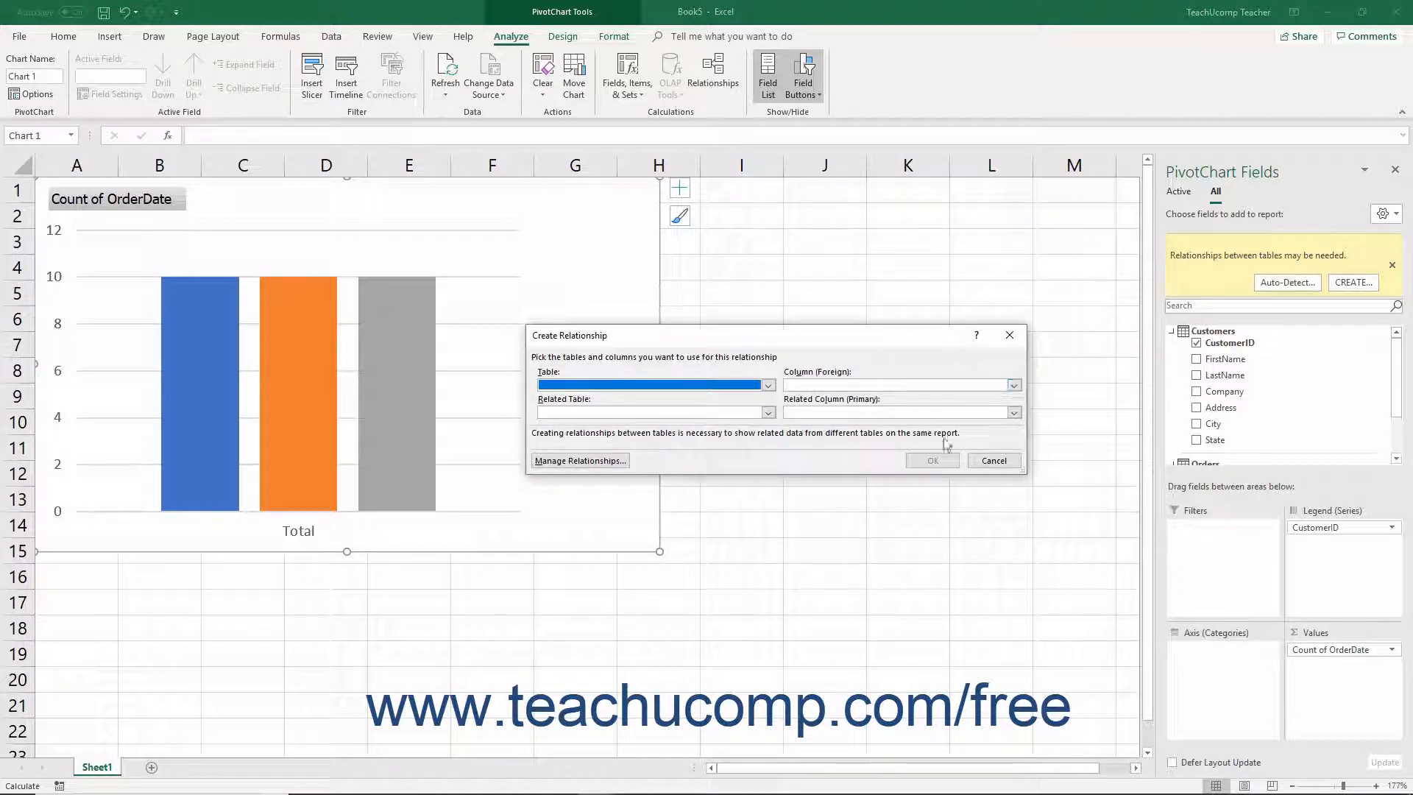
click(1003, 463)
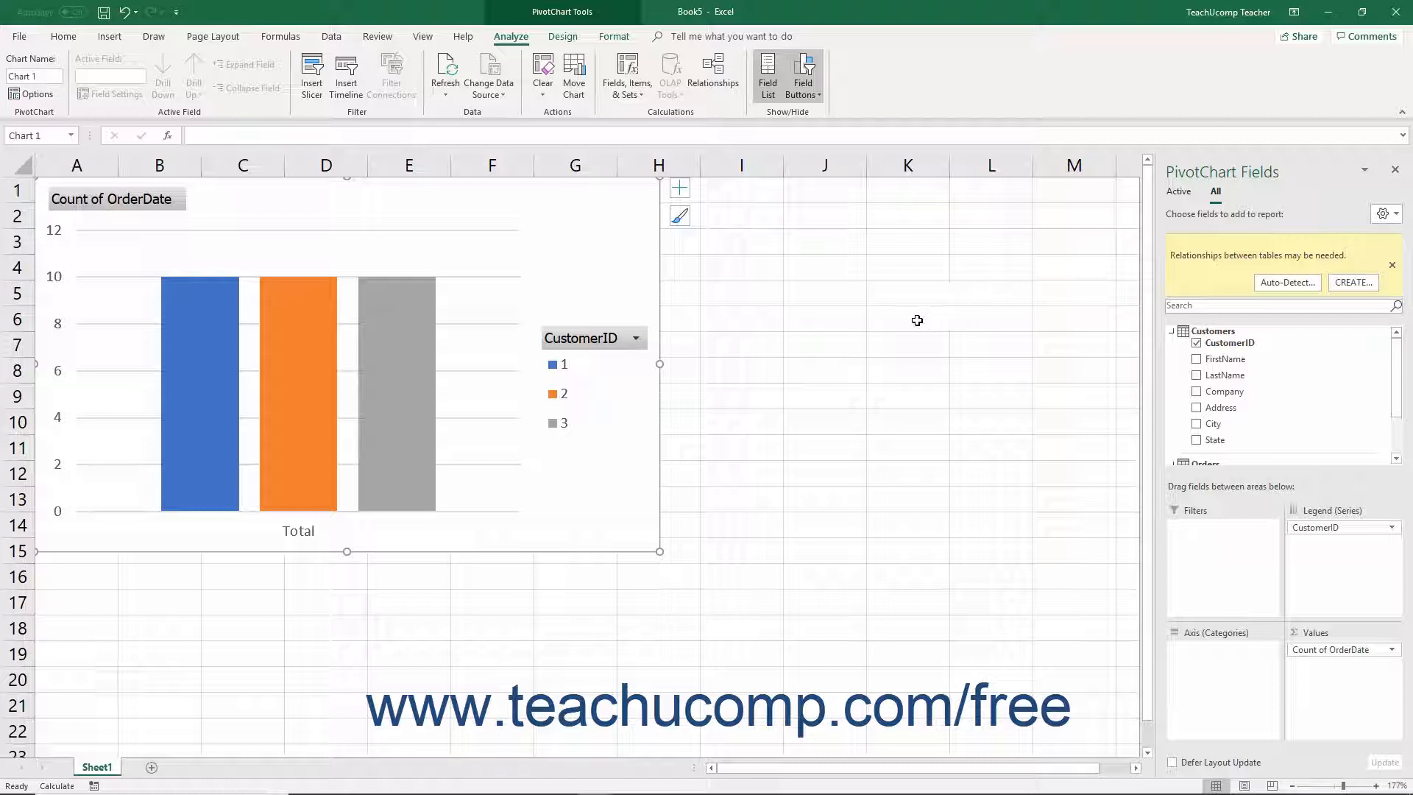
click(136, 13)
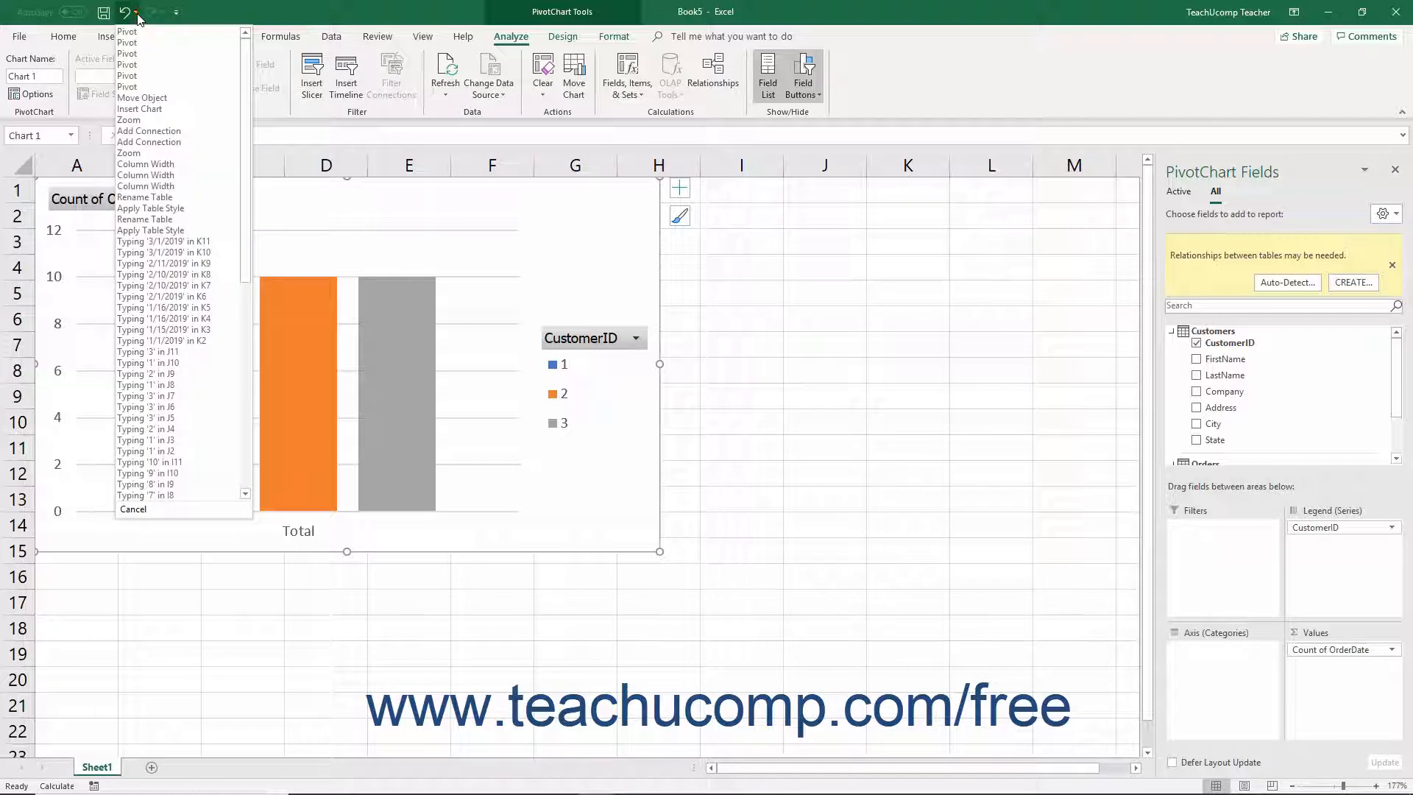
click(147, 109)
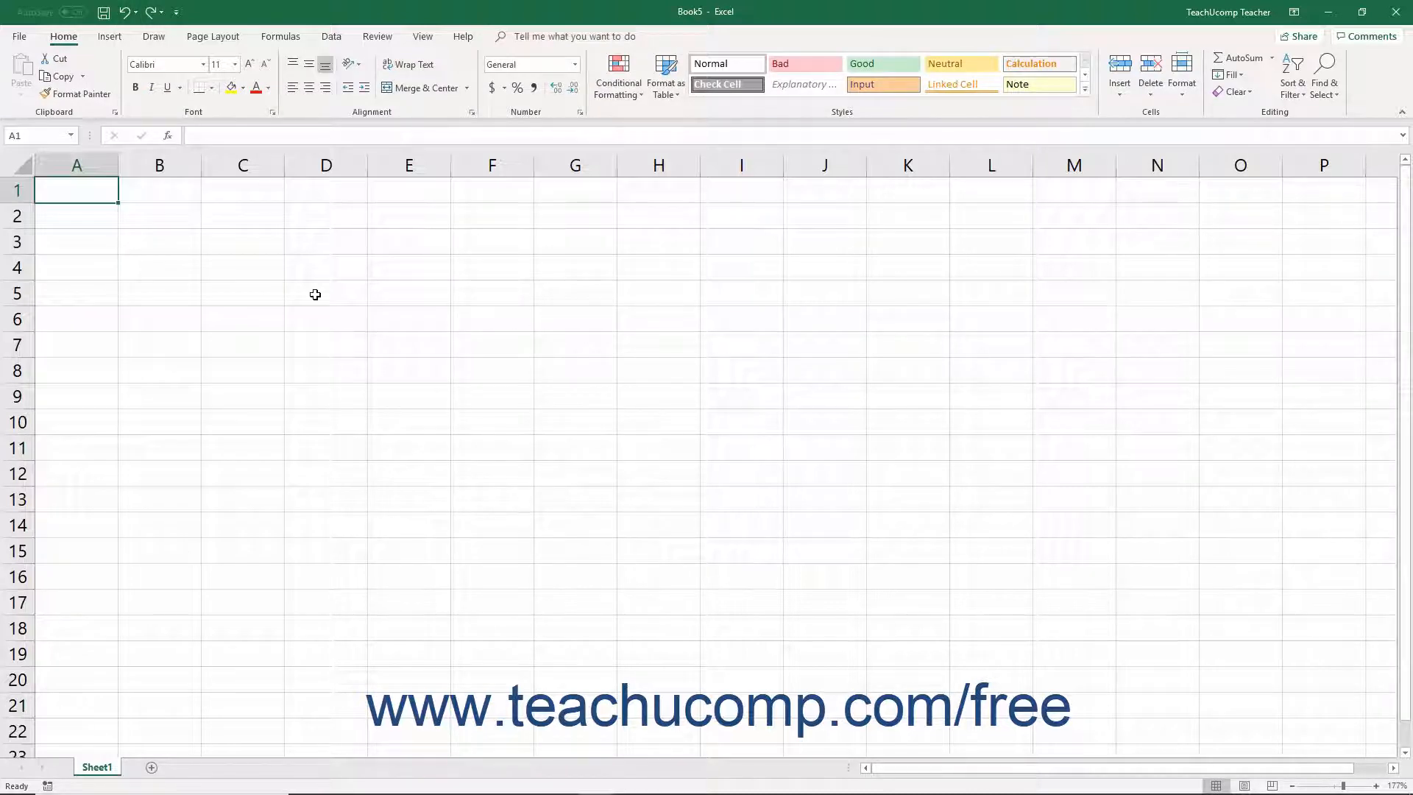
Start a new data model relationship with Orders as the table and CustomerID as its foreign column
click(331, 36)
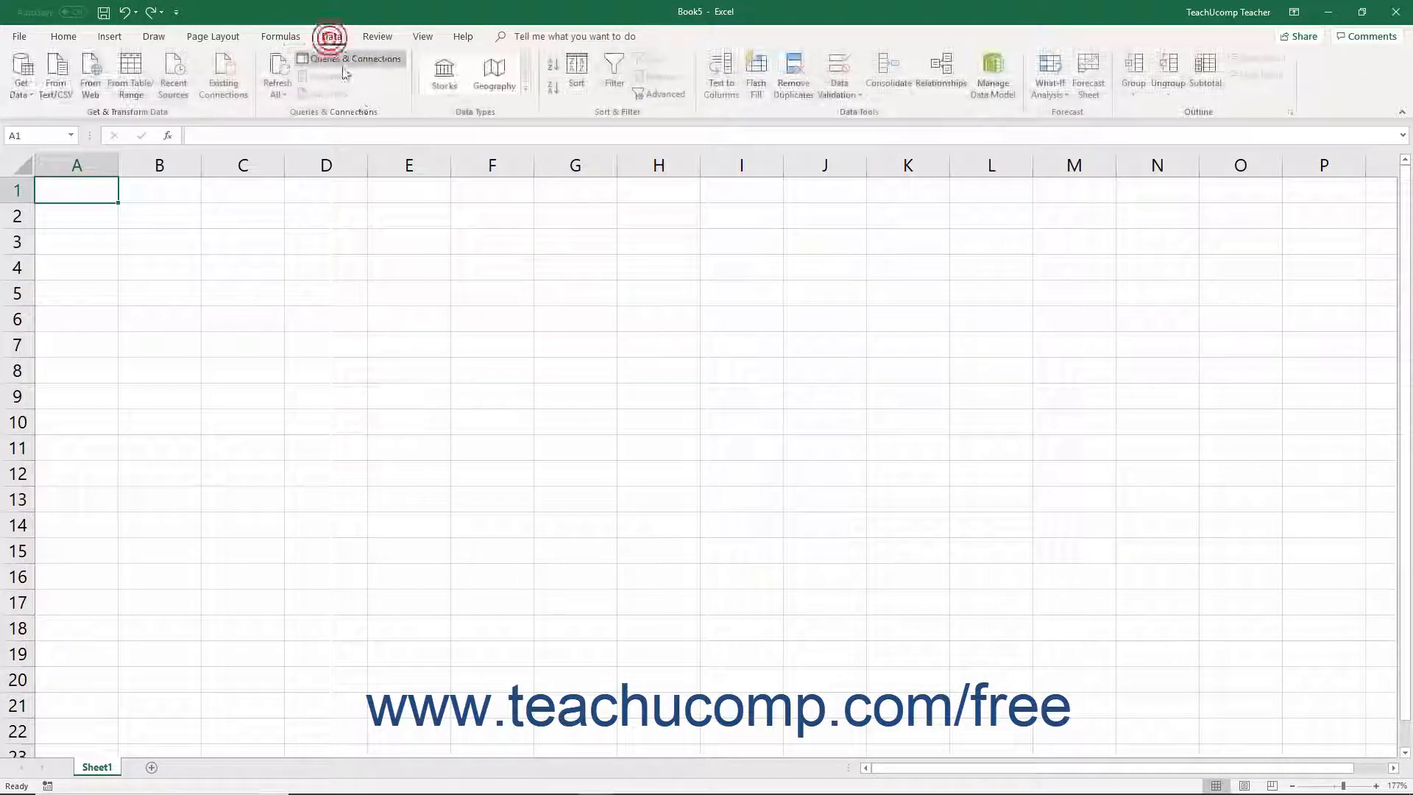
click(930, 86)
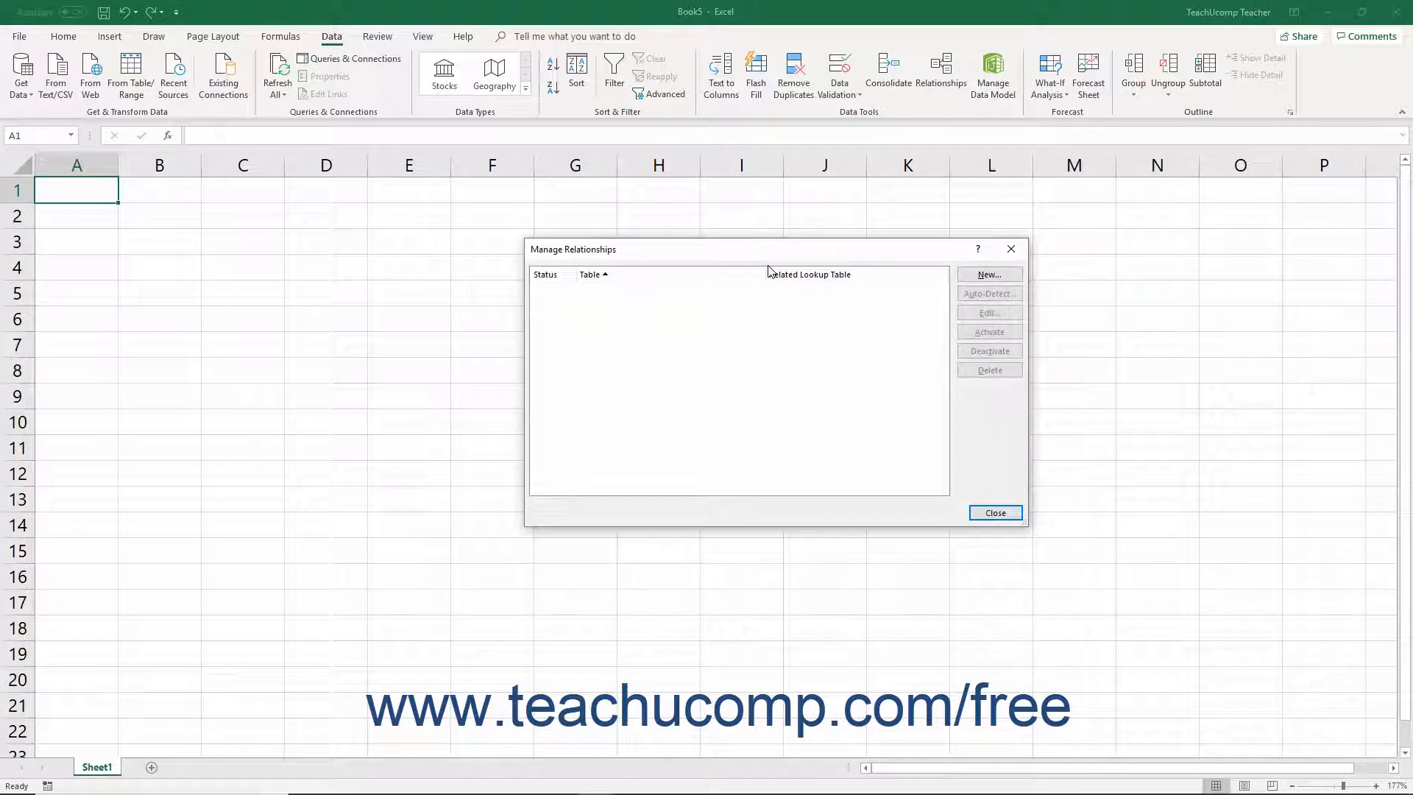
click(975, 277)
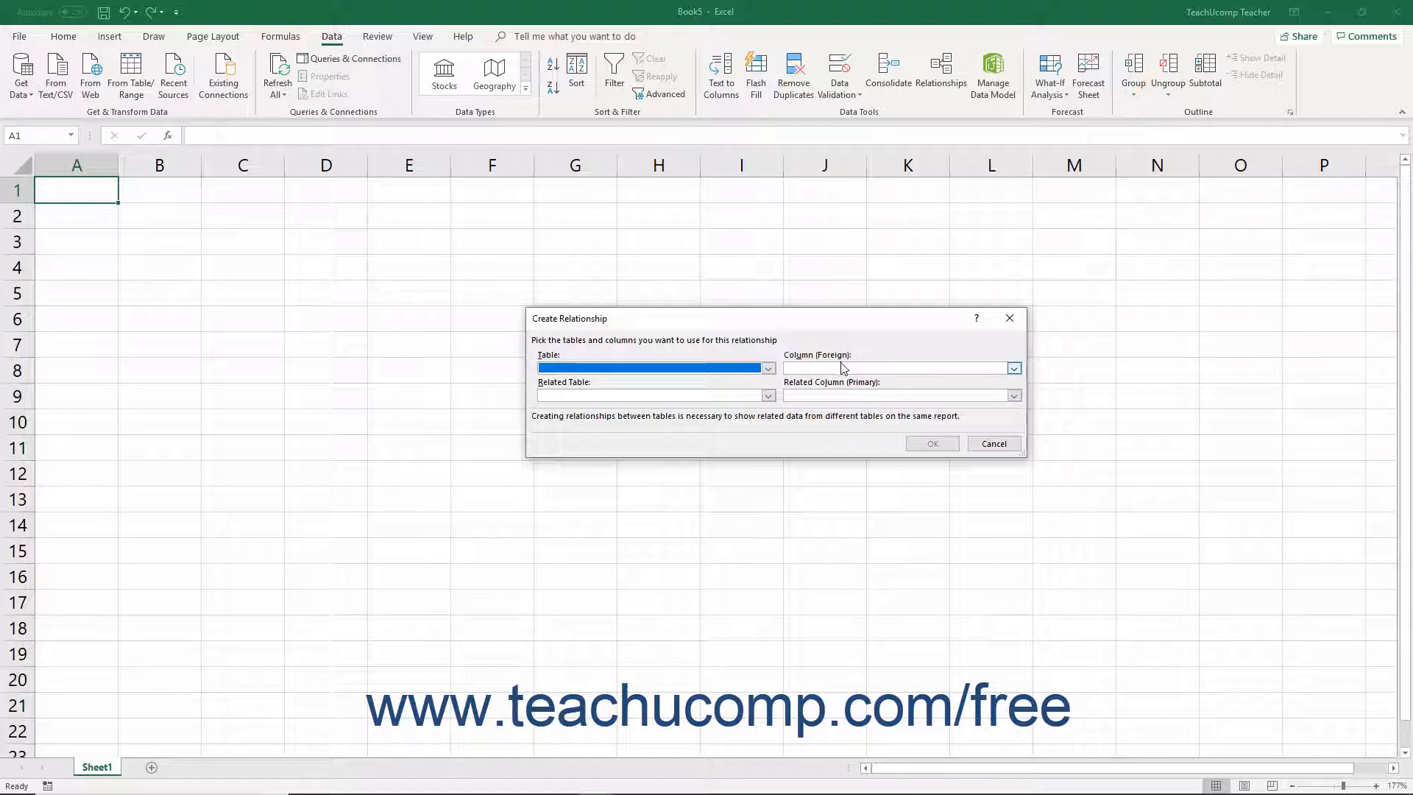
click(766, 371)
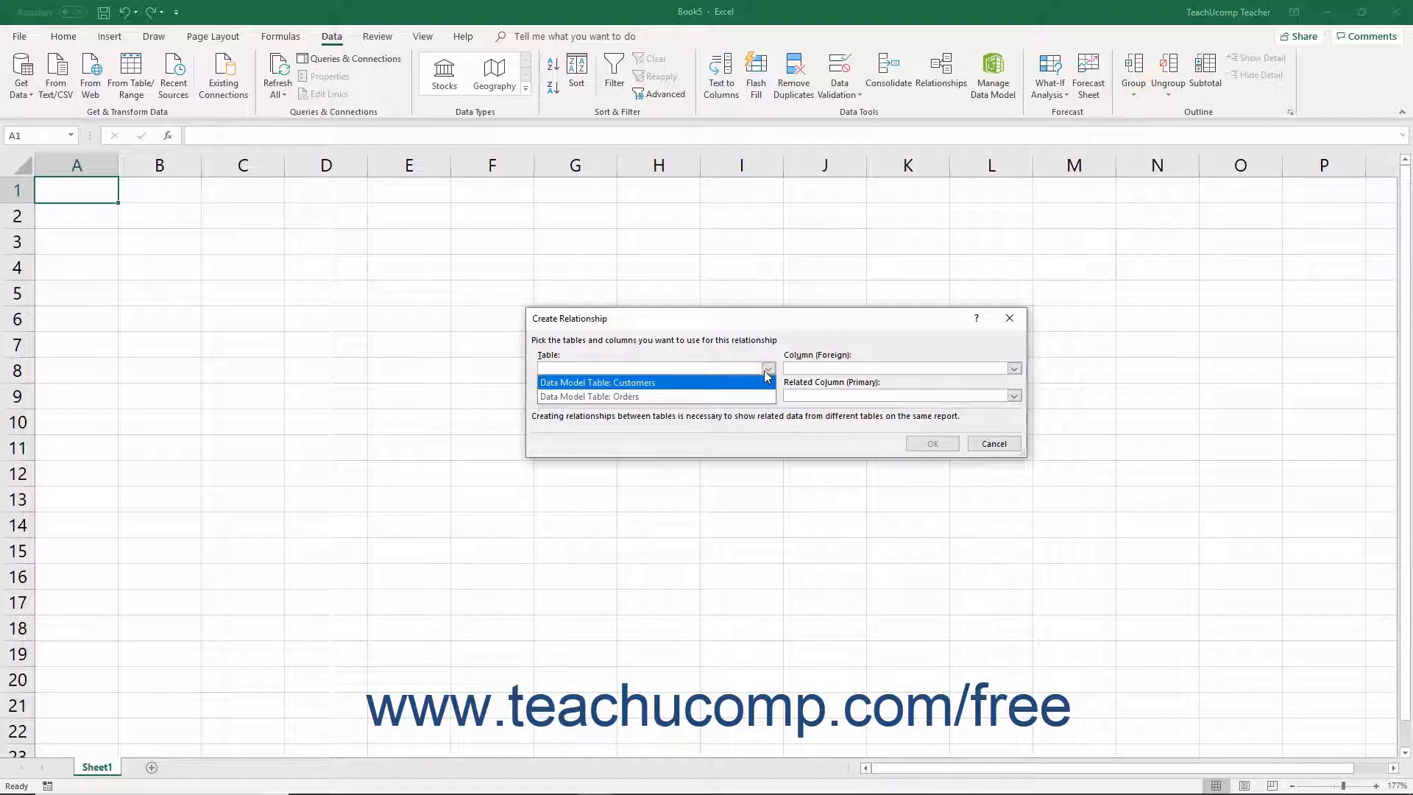
click(720, 397)
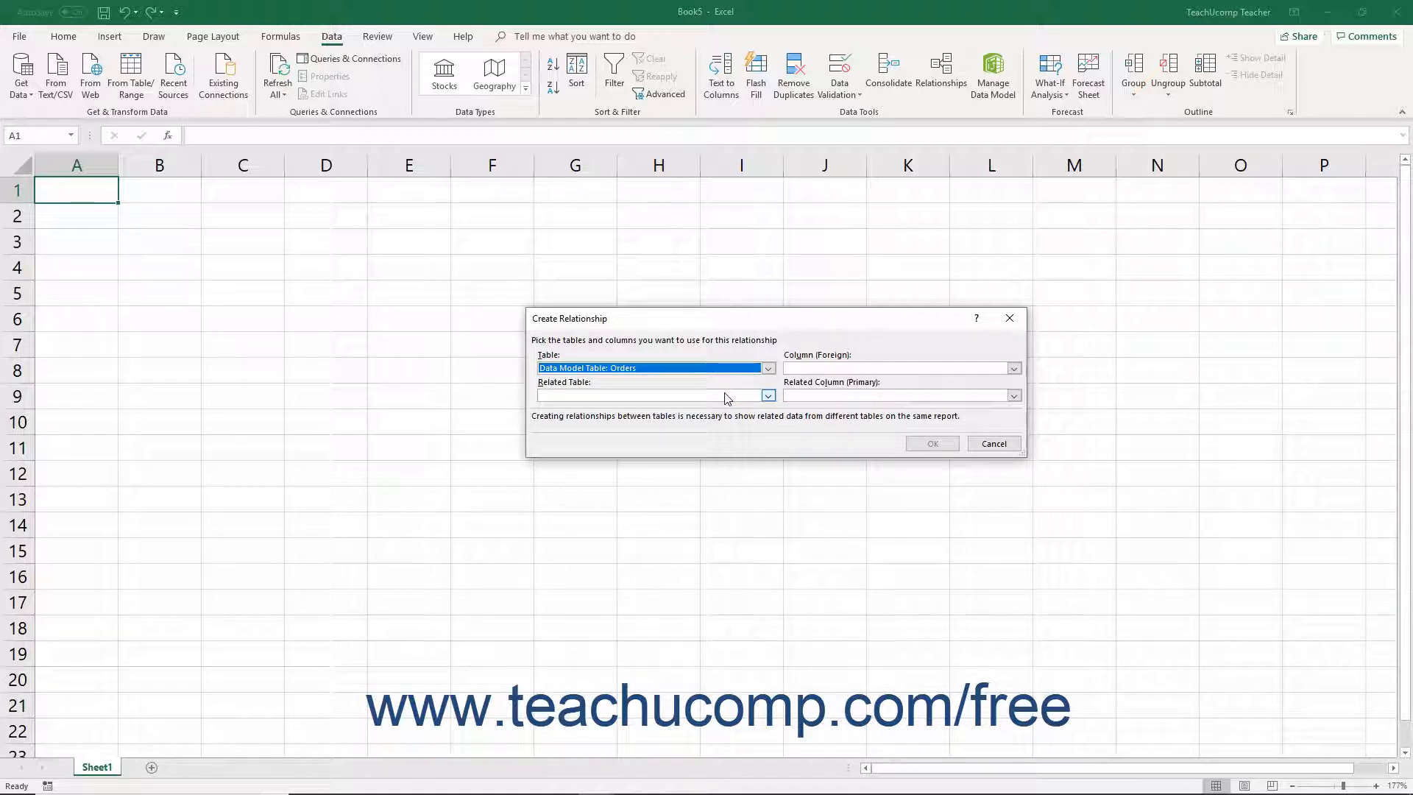
click(1014, 368)
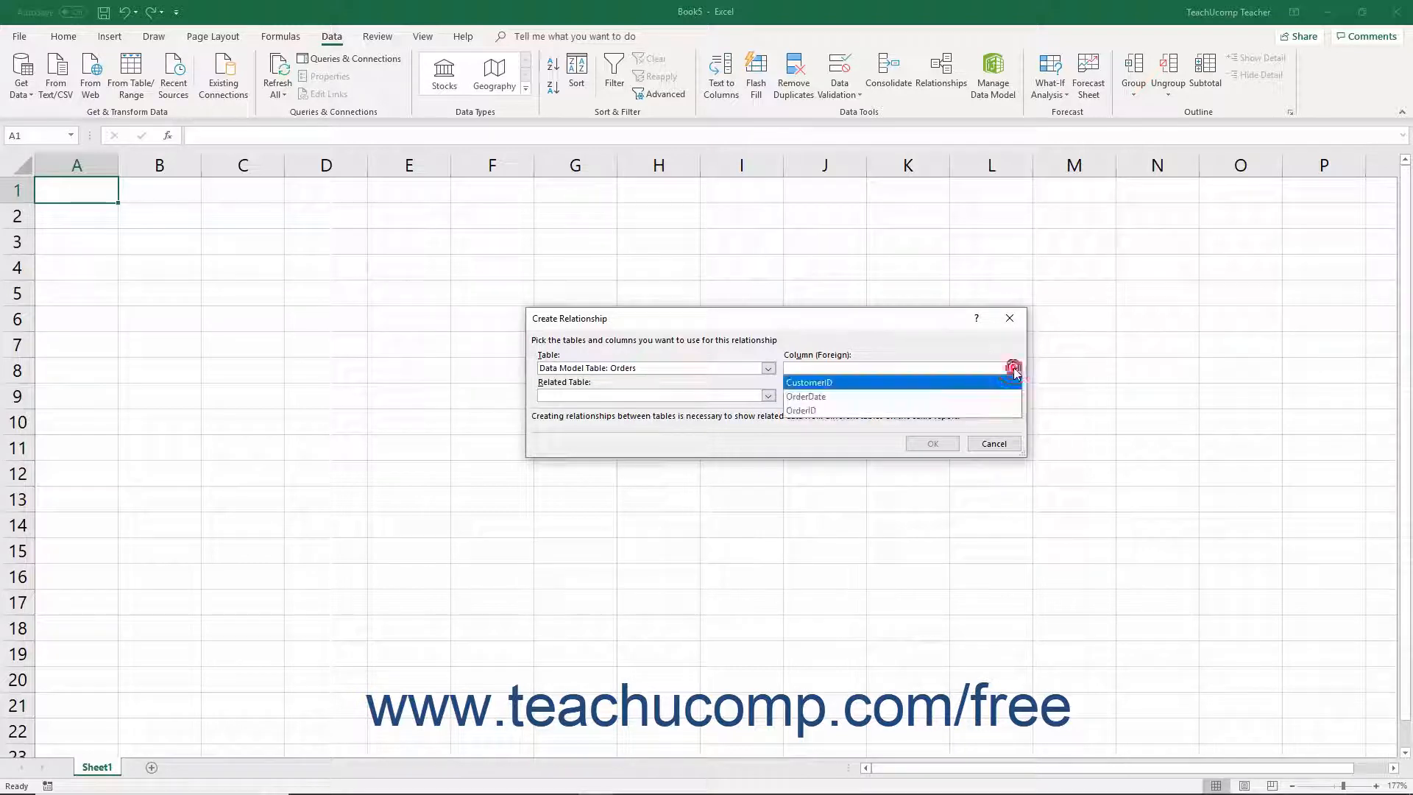
click(891, 384)
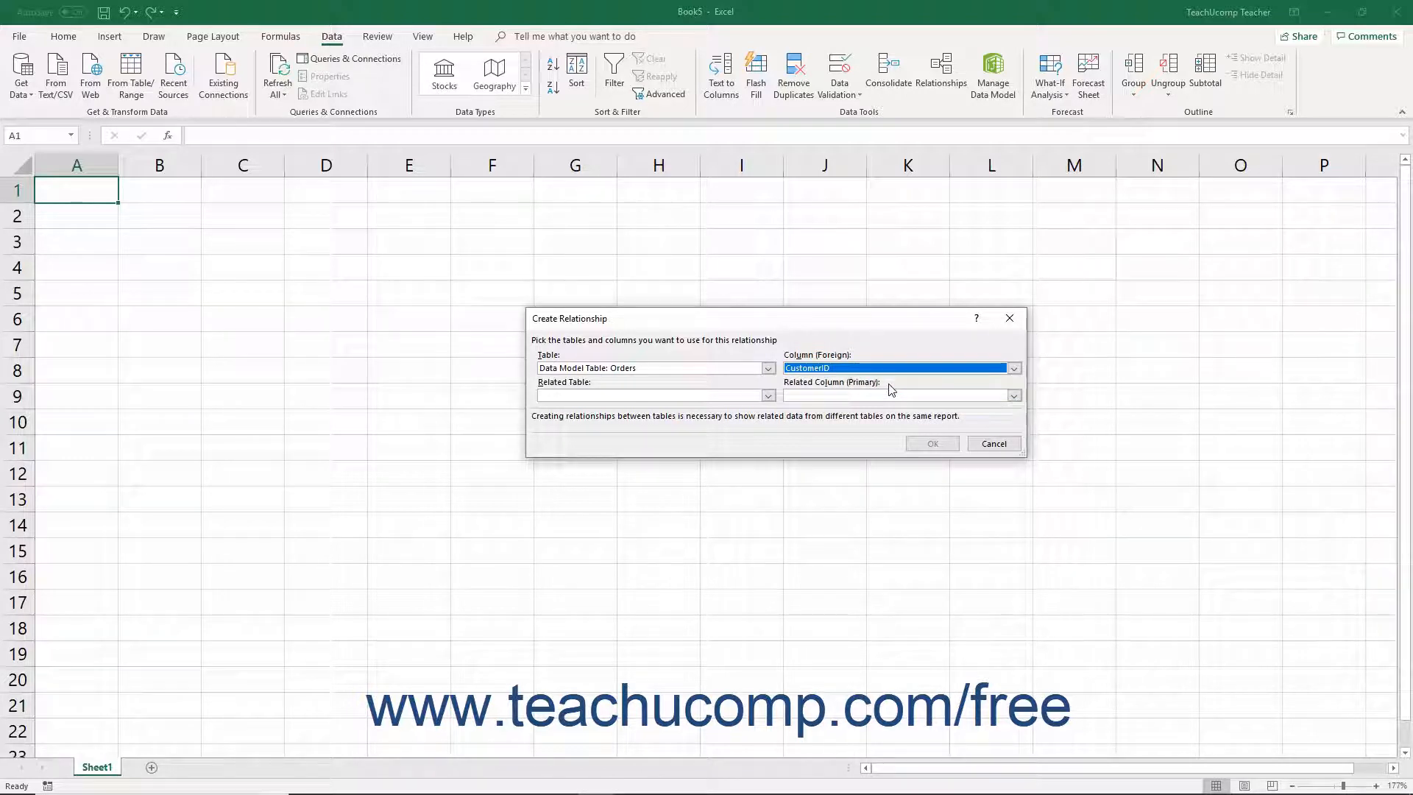
Set Customers as the related table with CustomerID as the primary column, create the relationship, and close the relationship manager
click(767, 396)
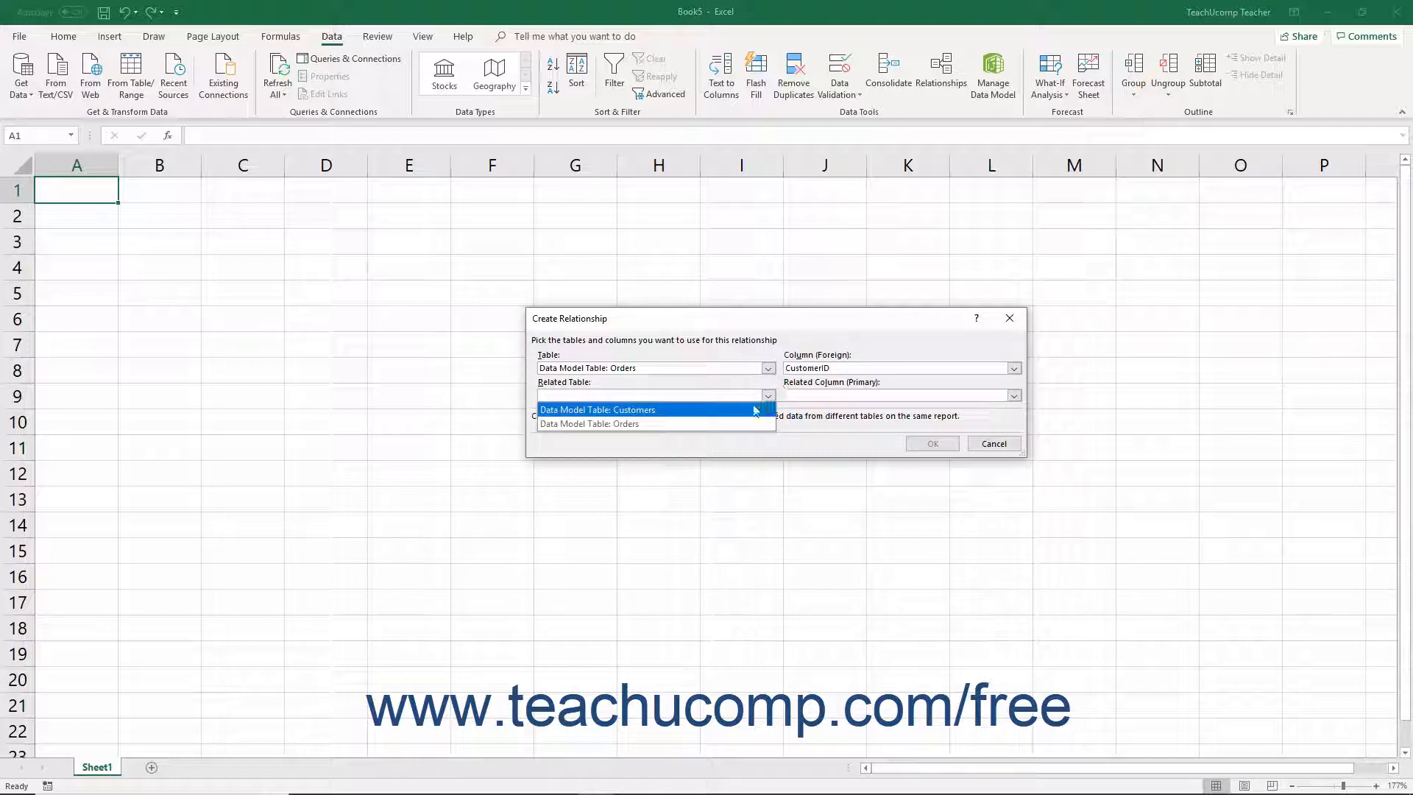
click(756, 410)
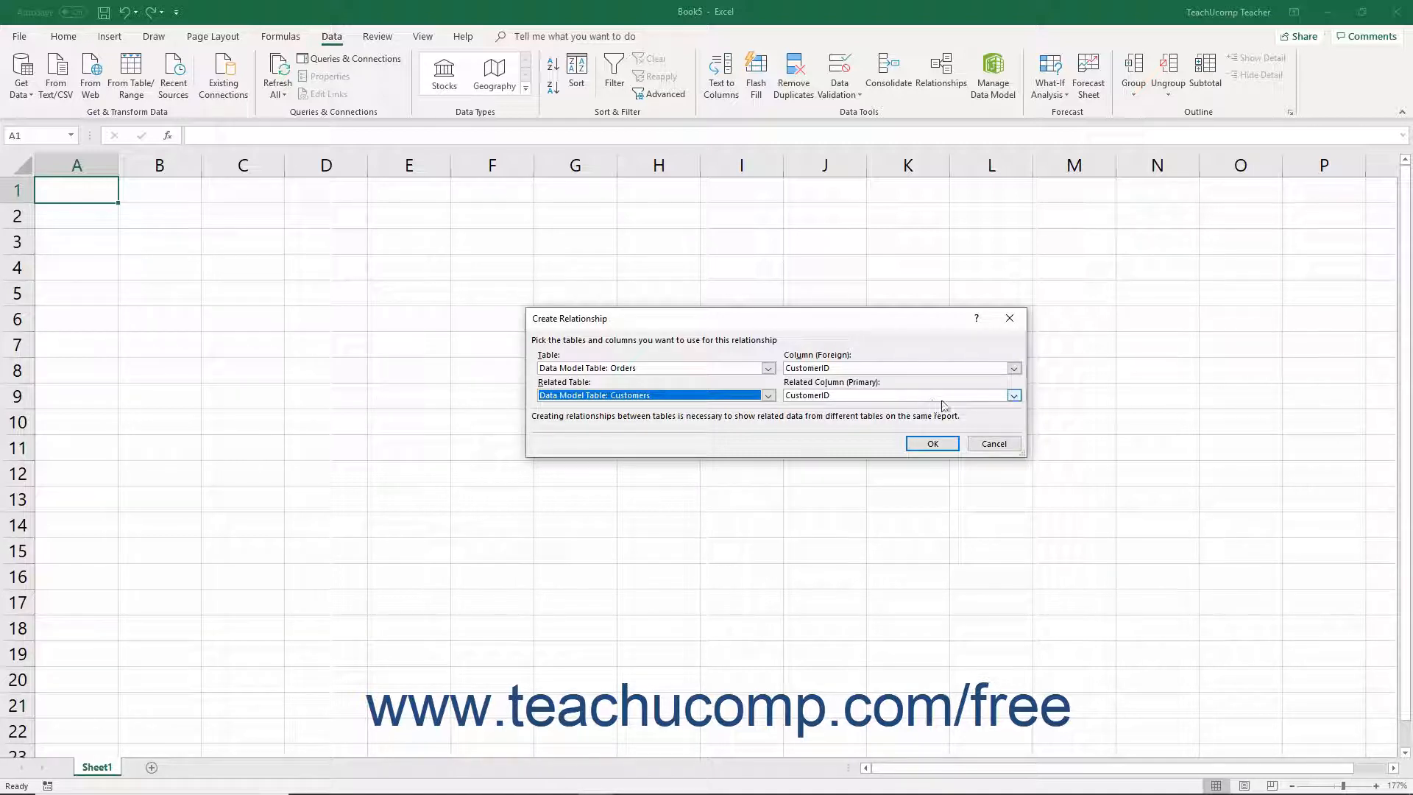
click(1014, 397)
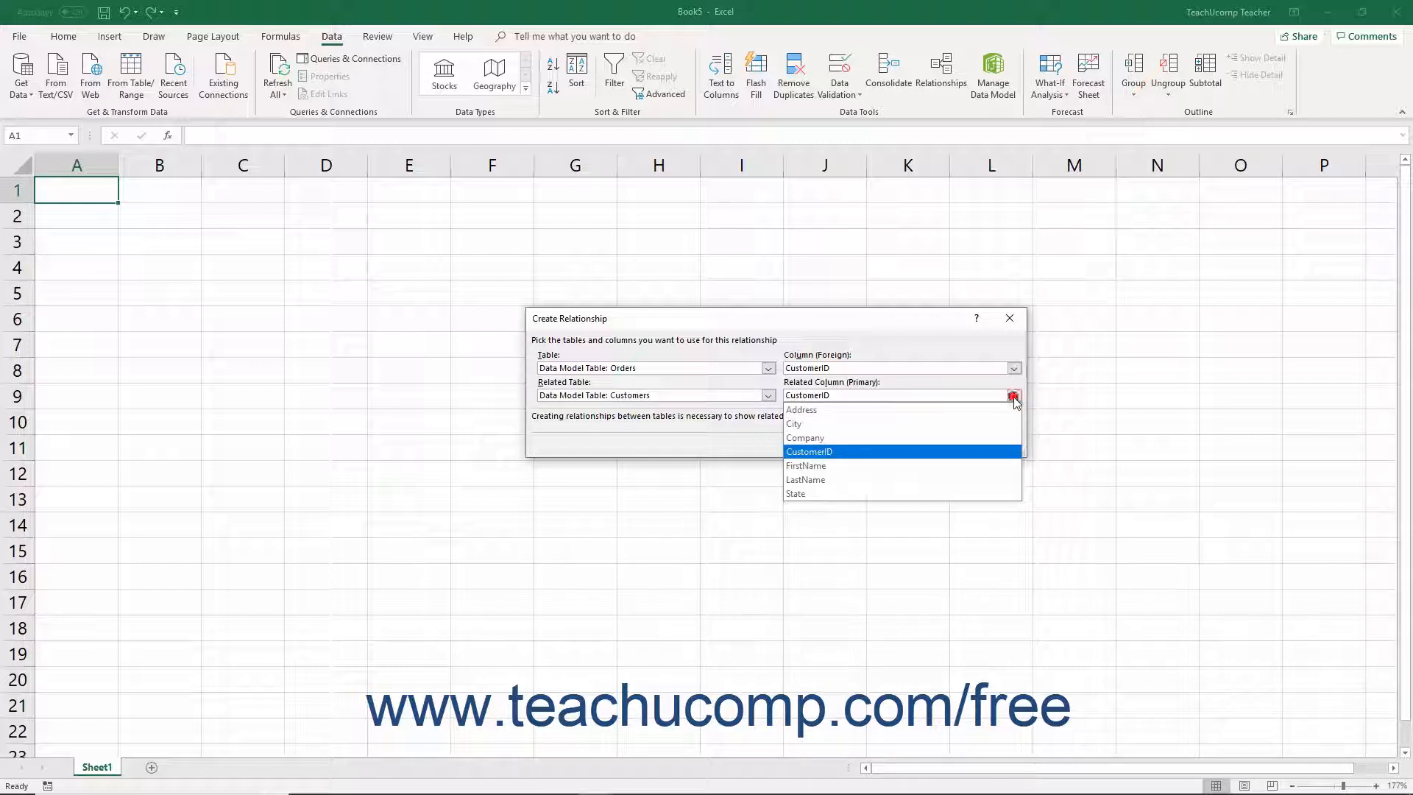
click(843, 453)
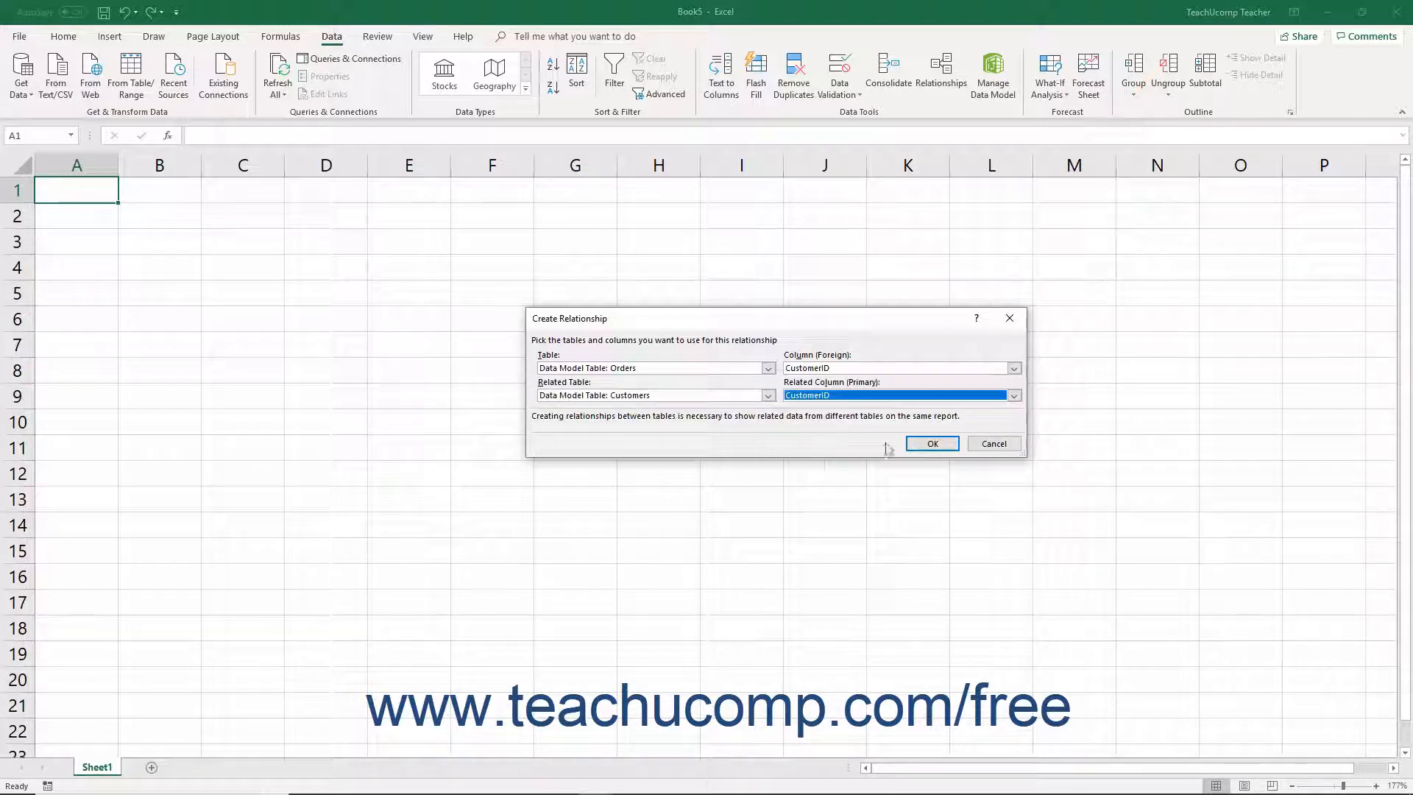
click(929, 443)
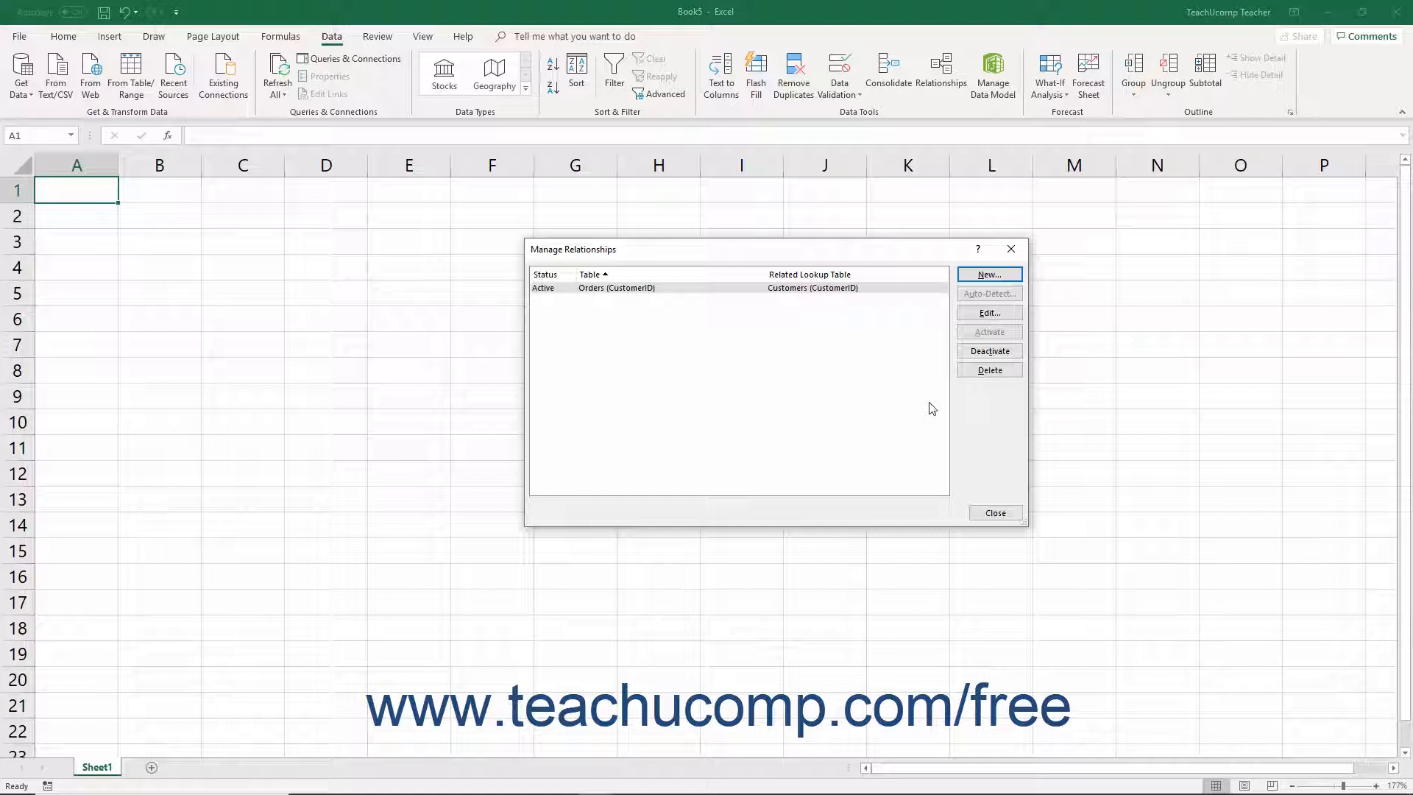
click(1000, 514)
Switch to Customers and Orders Workbook.xlsx and select the customer table A1:G4, then the order table I1:K11 for review
click(422, 37)
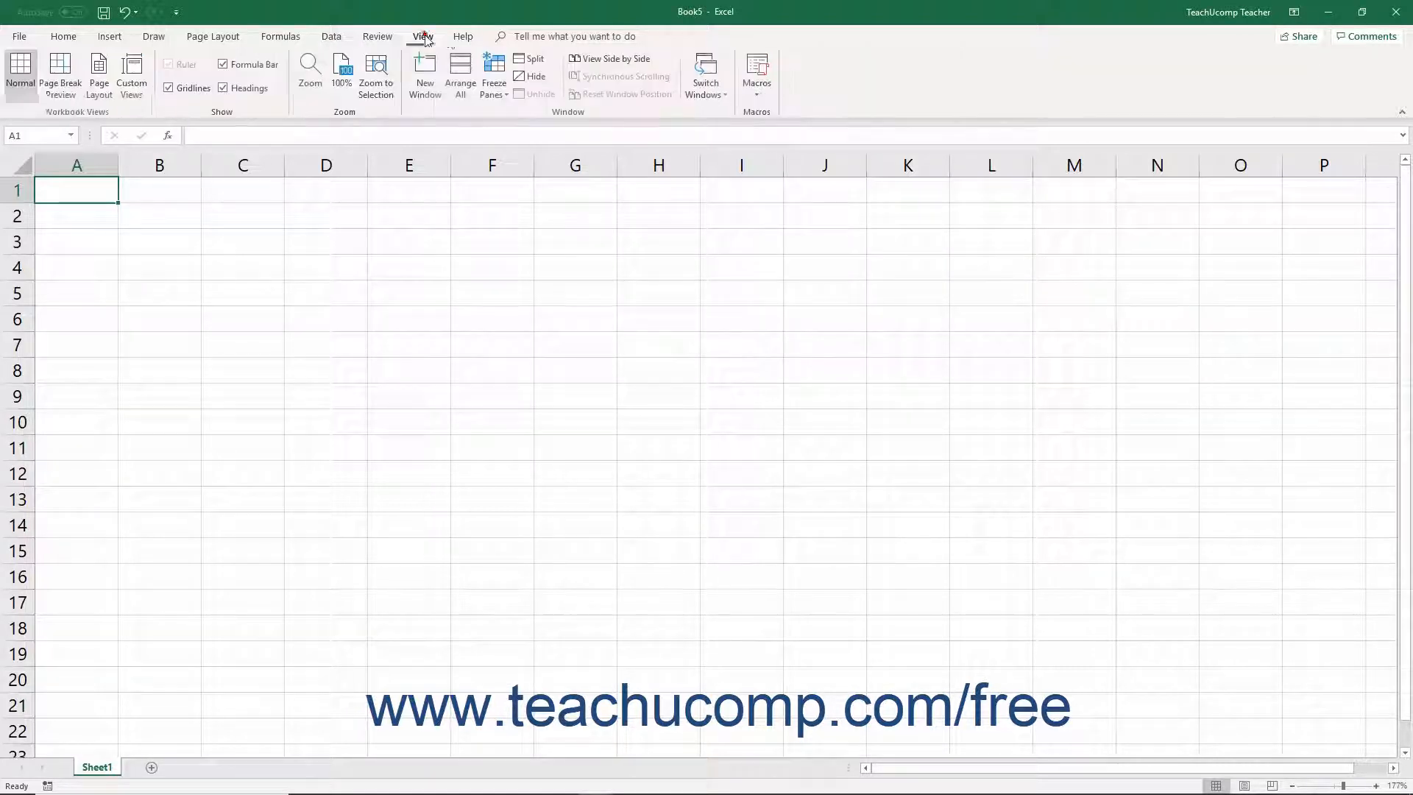
click(708, 82)
click(788, 131)
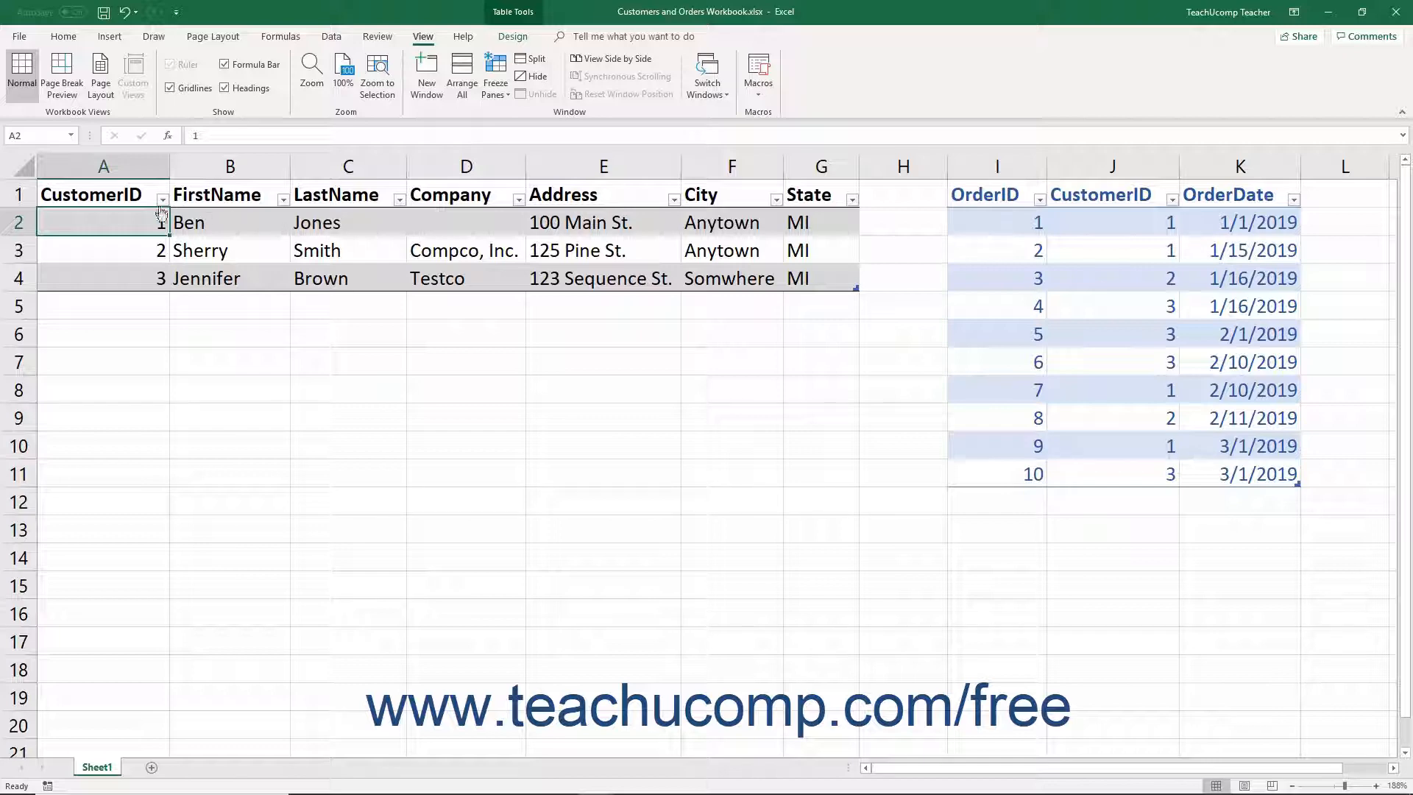
drag(136, 197, 850, 286)
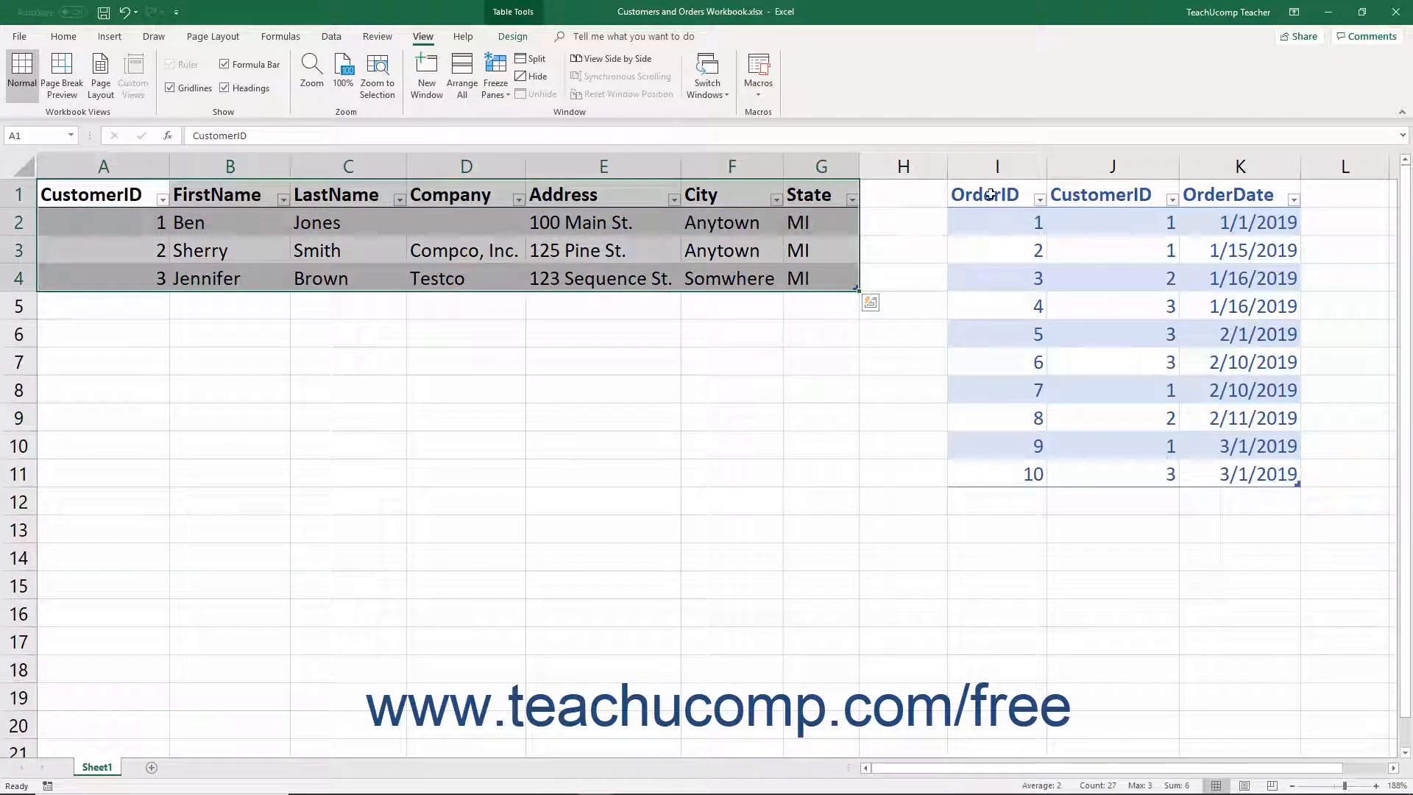
drag(986, 195, 1223, 471)
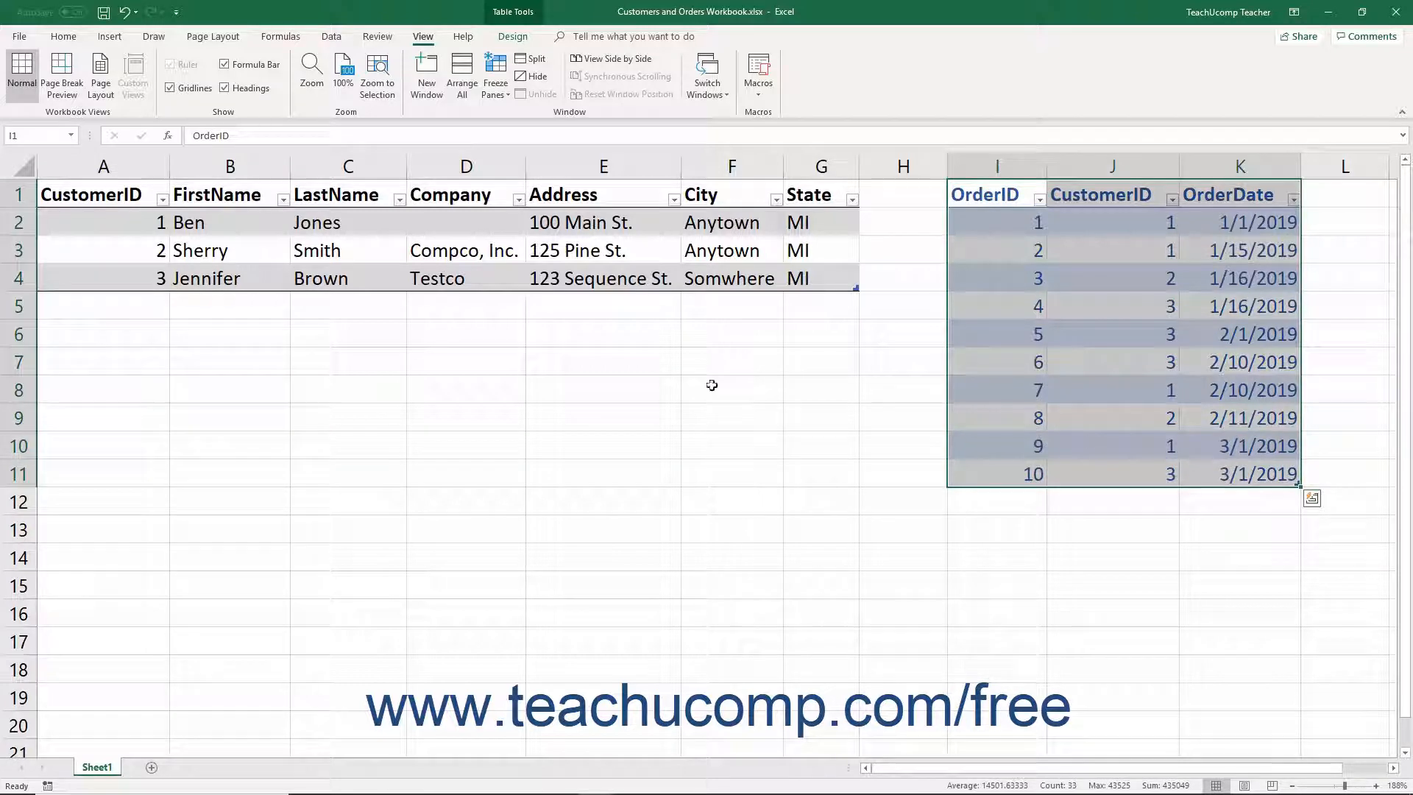
Examine the CustomerID column in the customer table and compare it with the CustomerID column in the order table
click(146, 162)
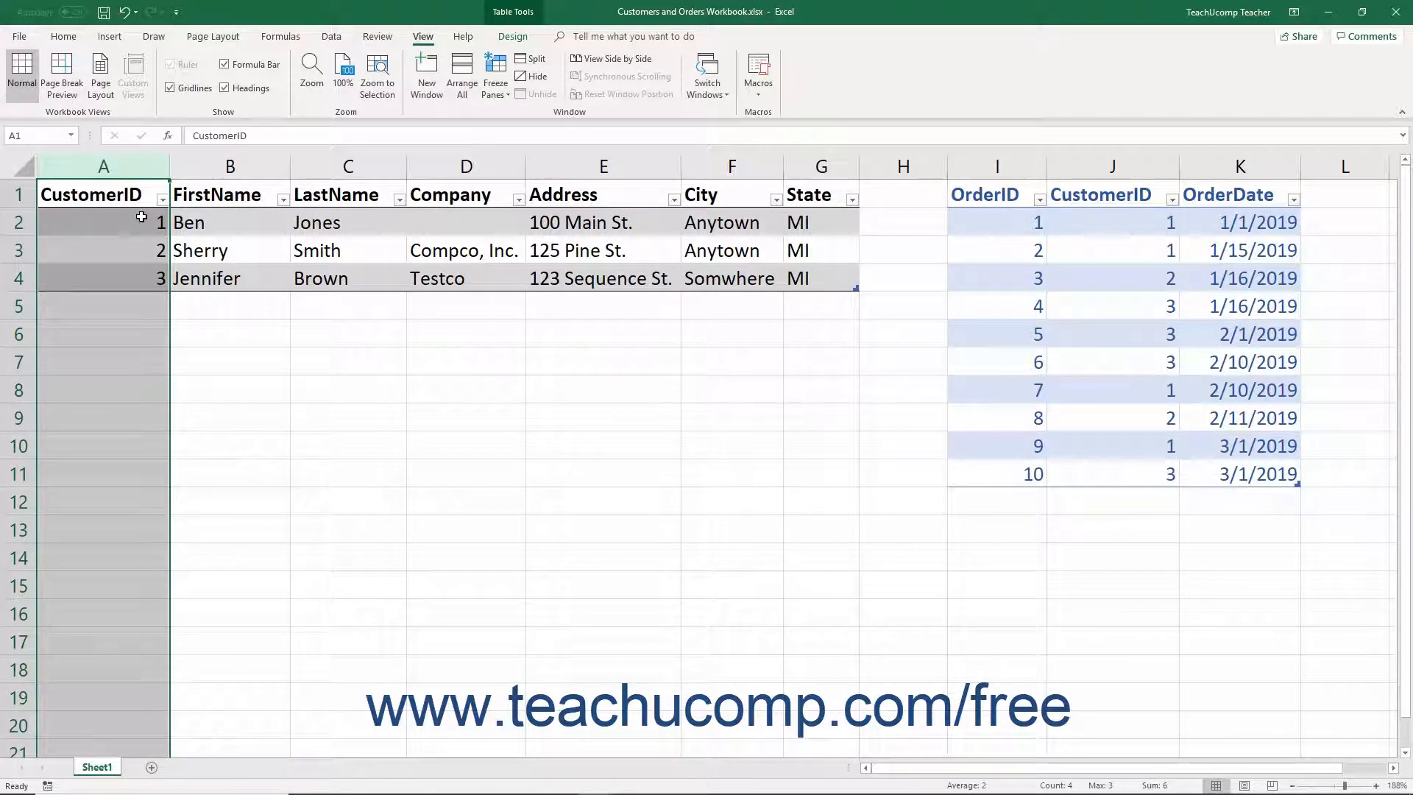
click(22, 223)
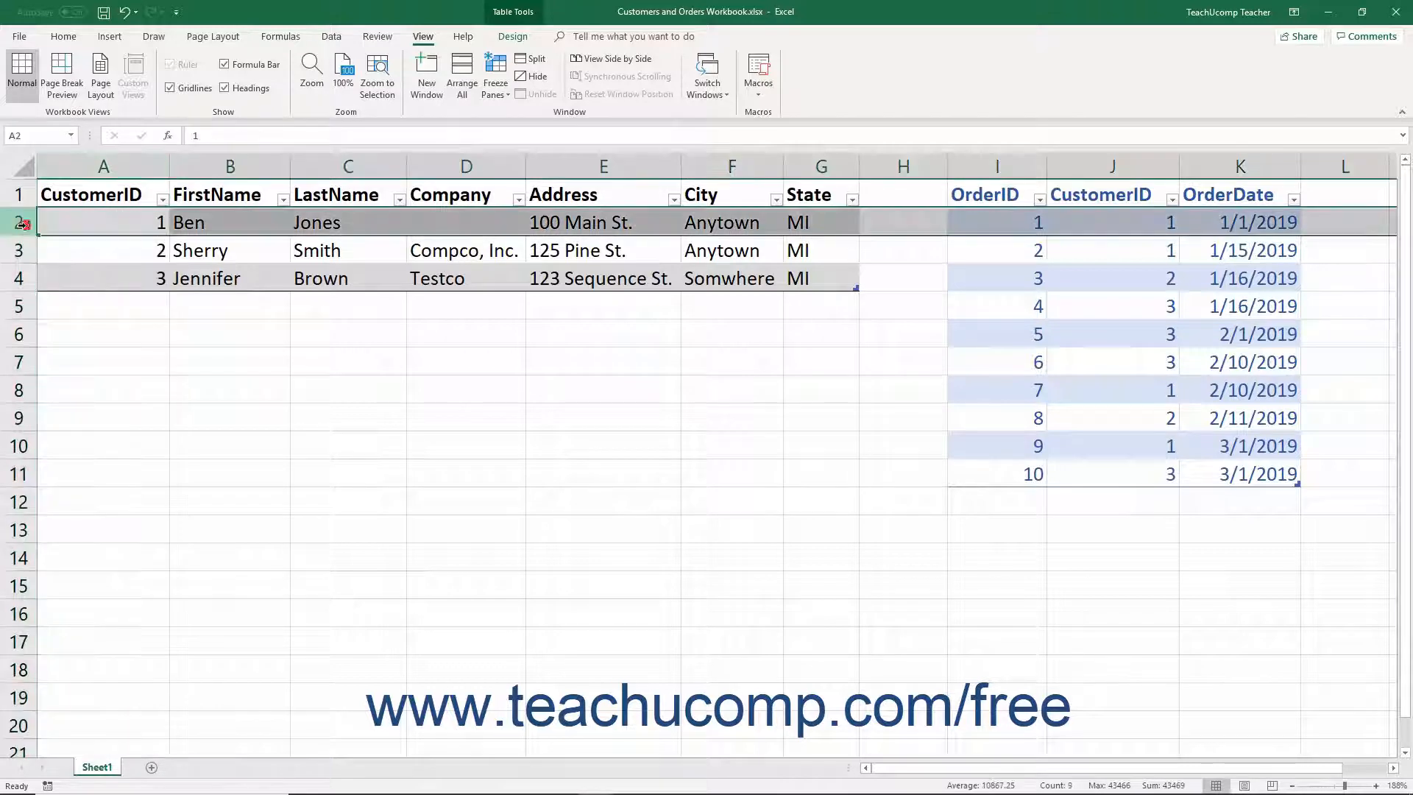
click(111, 241)
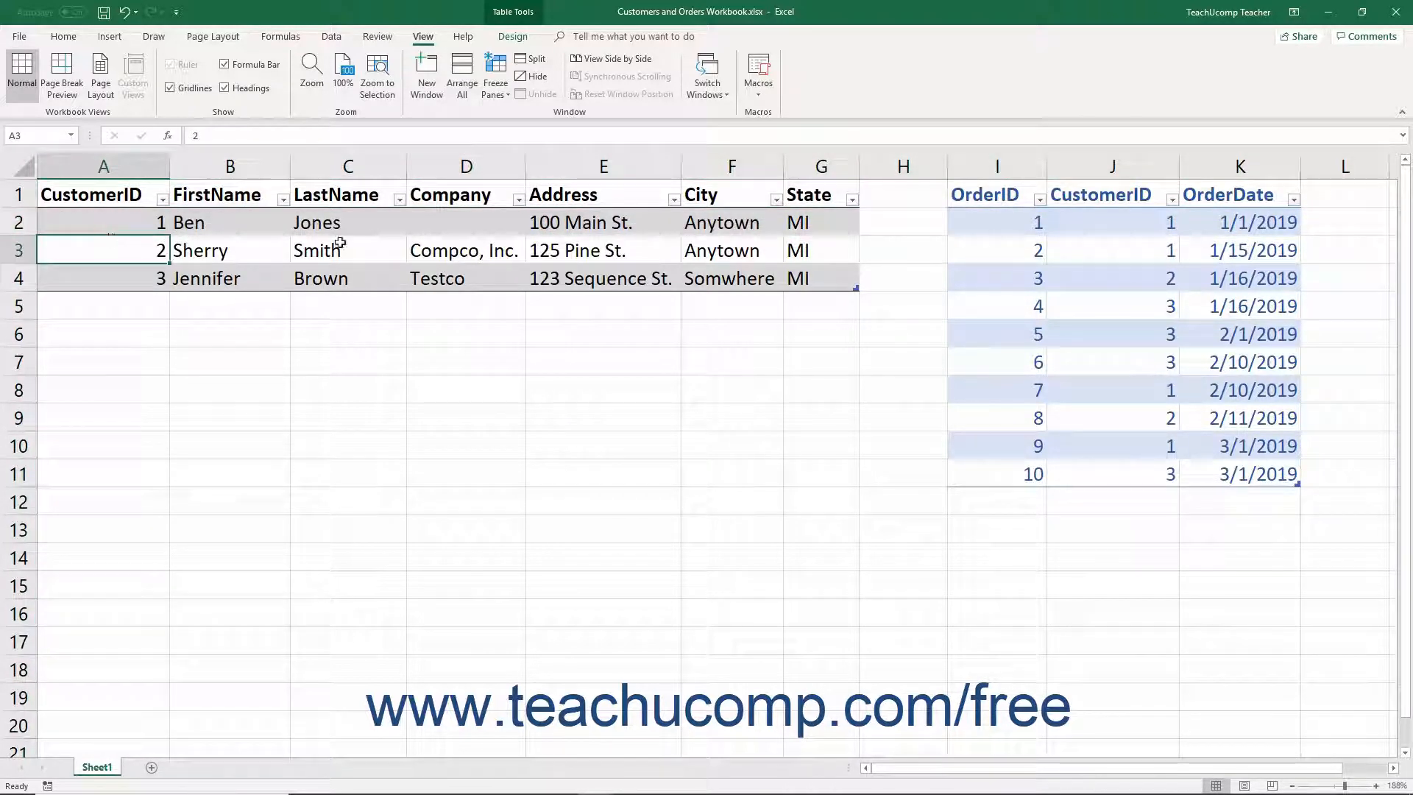
drag(986, 195, 1255, 448)
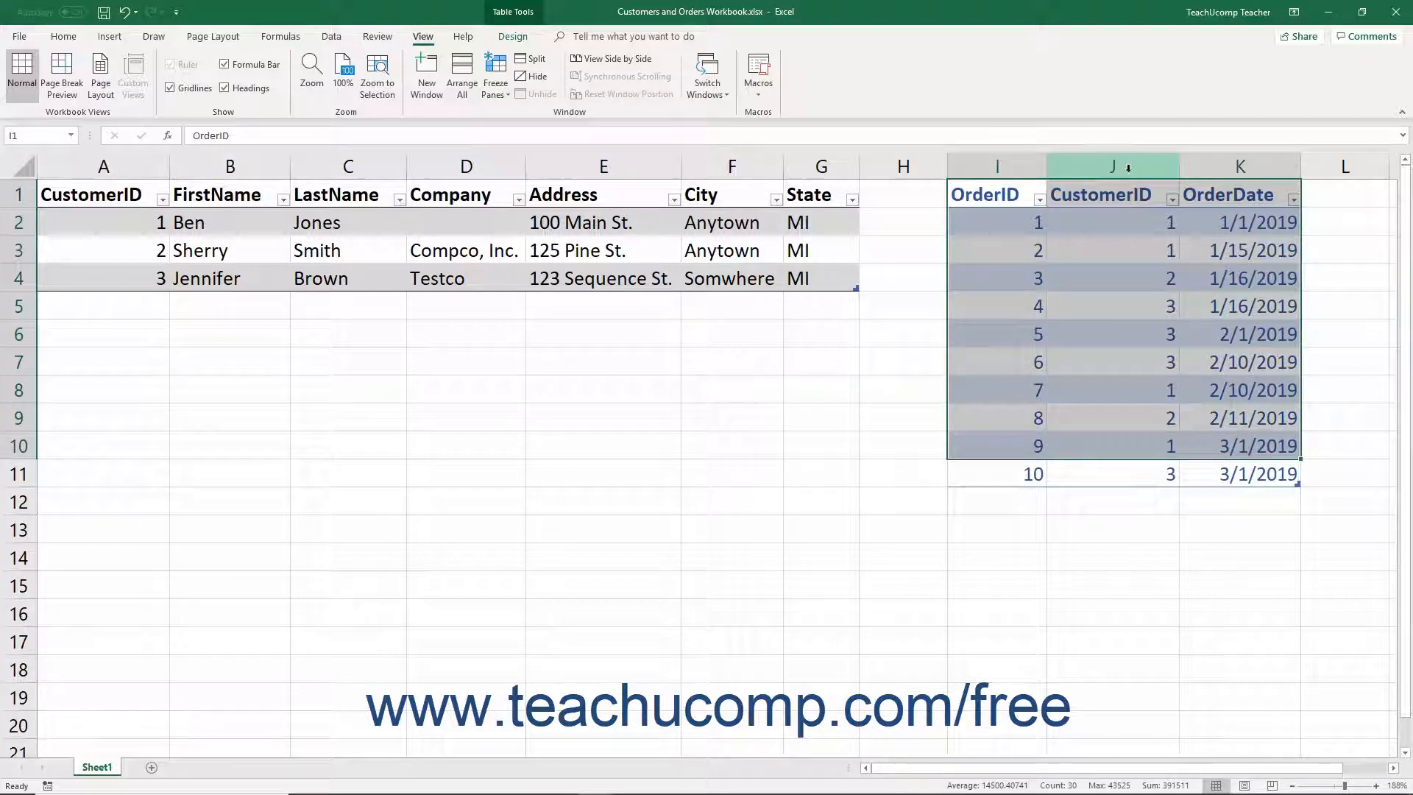
click(1129, 168)
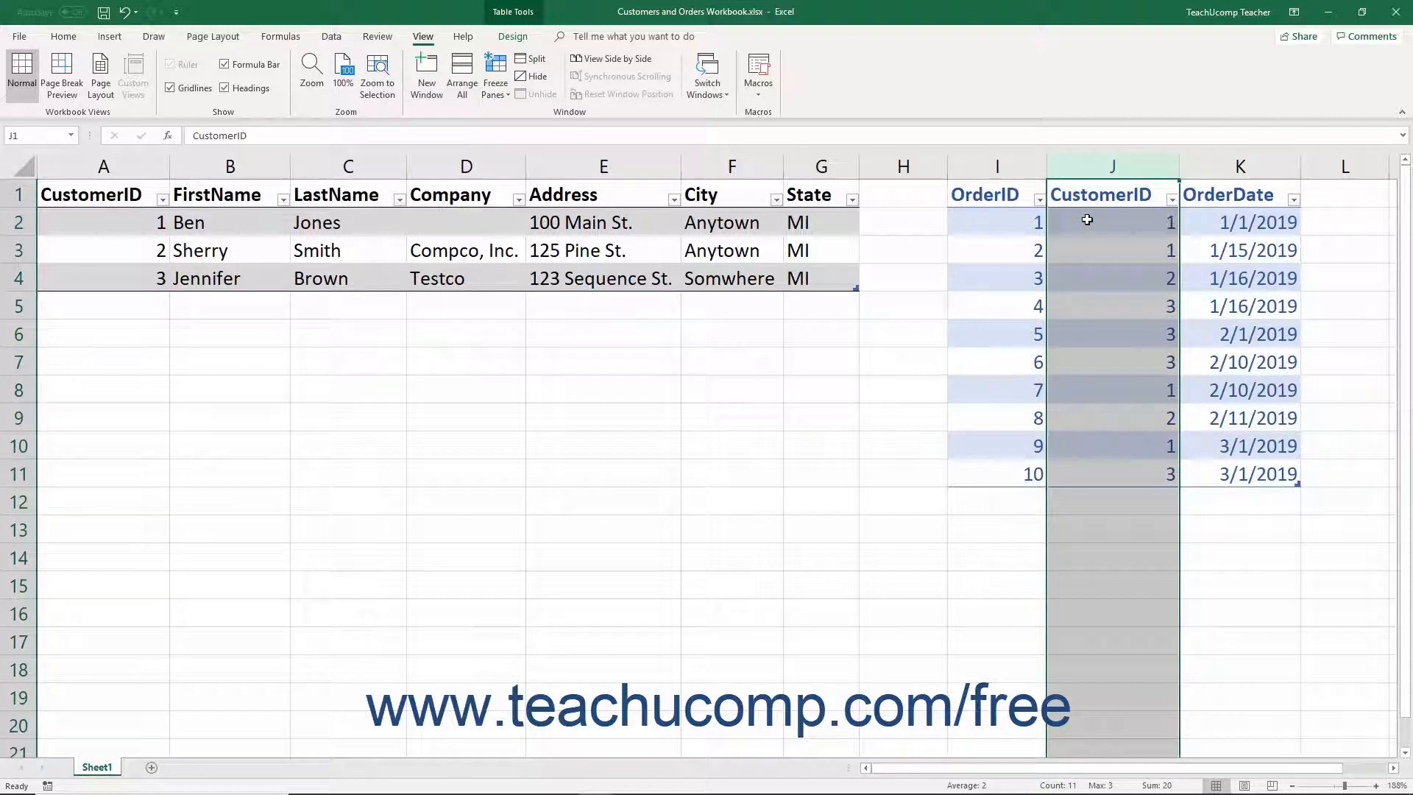
click(1110, 276)
click(1111, 306)
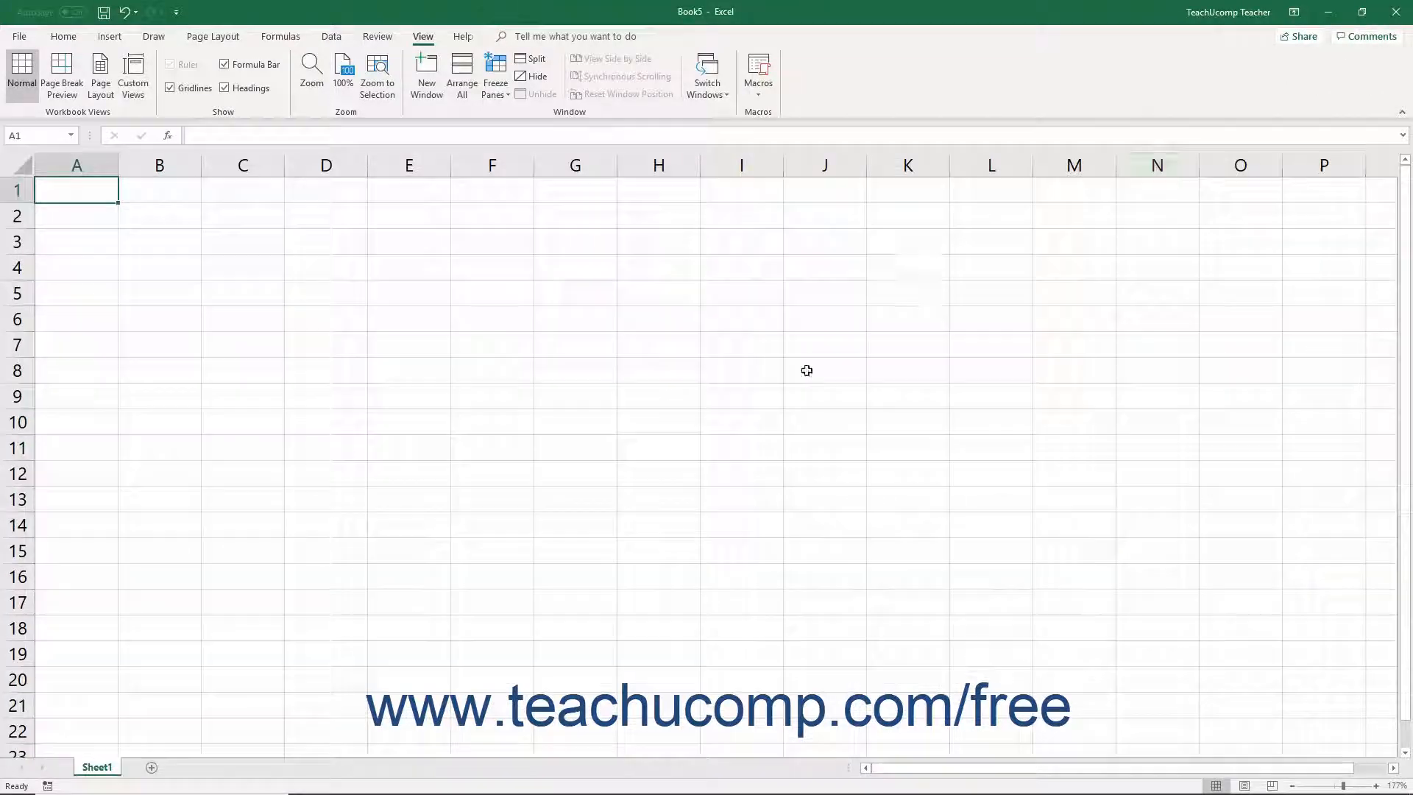
Open the data model relationship manager, select the Orders–Customers relationship, and view the new-relationship form without creating one
click(337, 38)
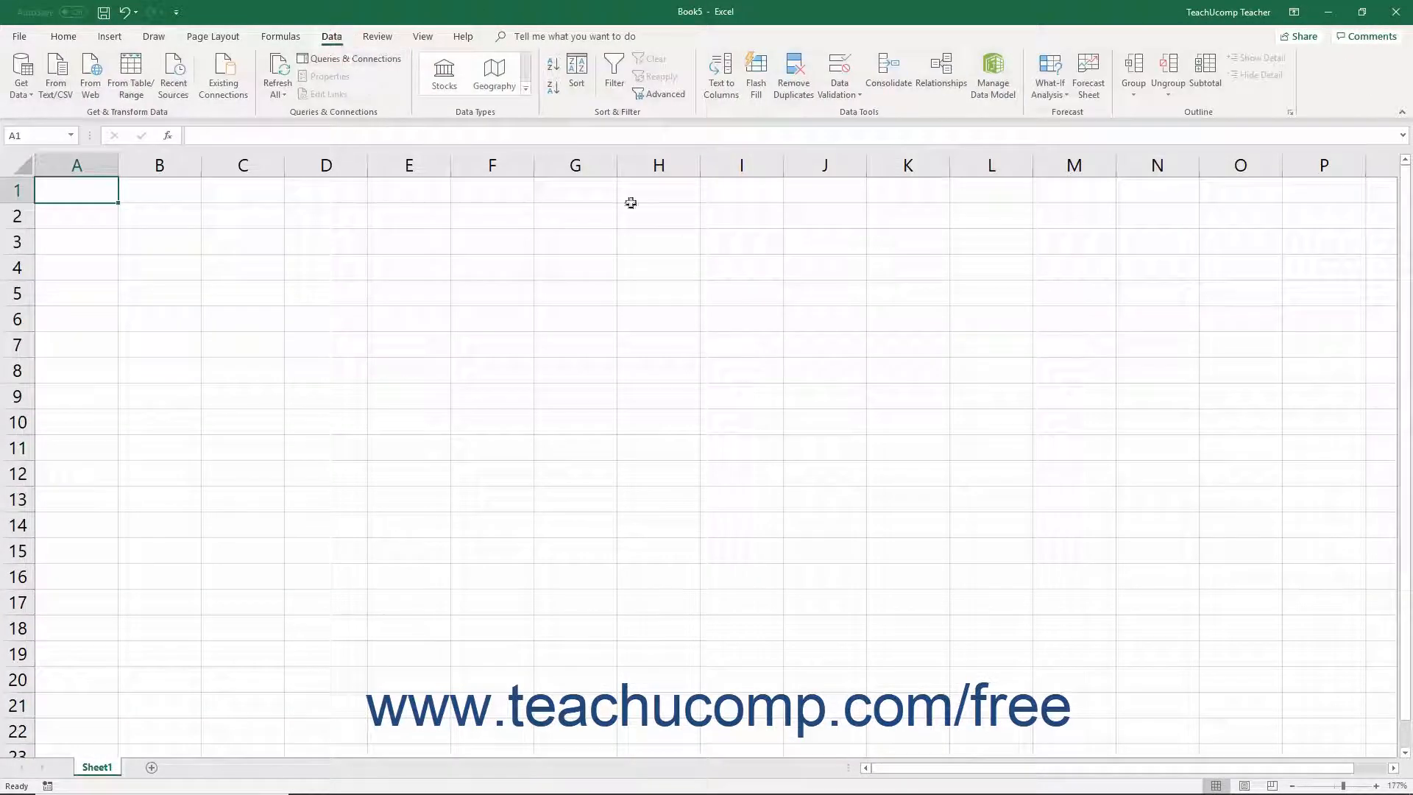
click(940, 70)
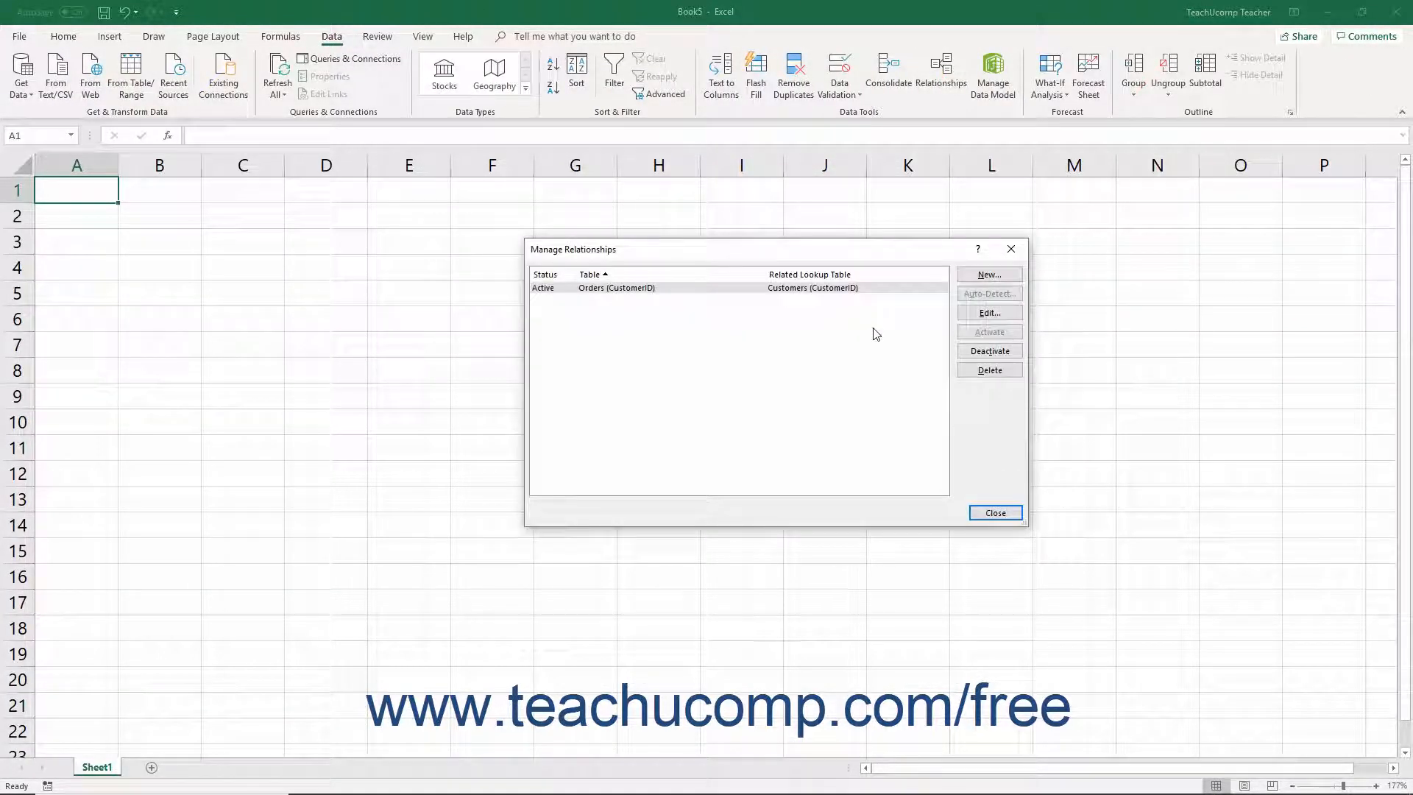
click(713, 289)
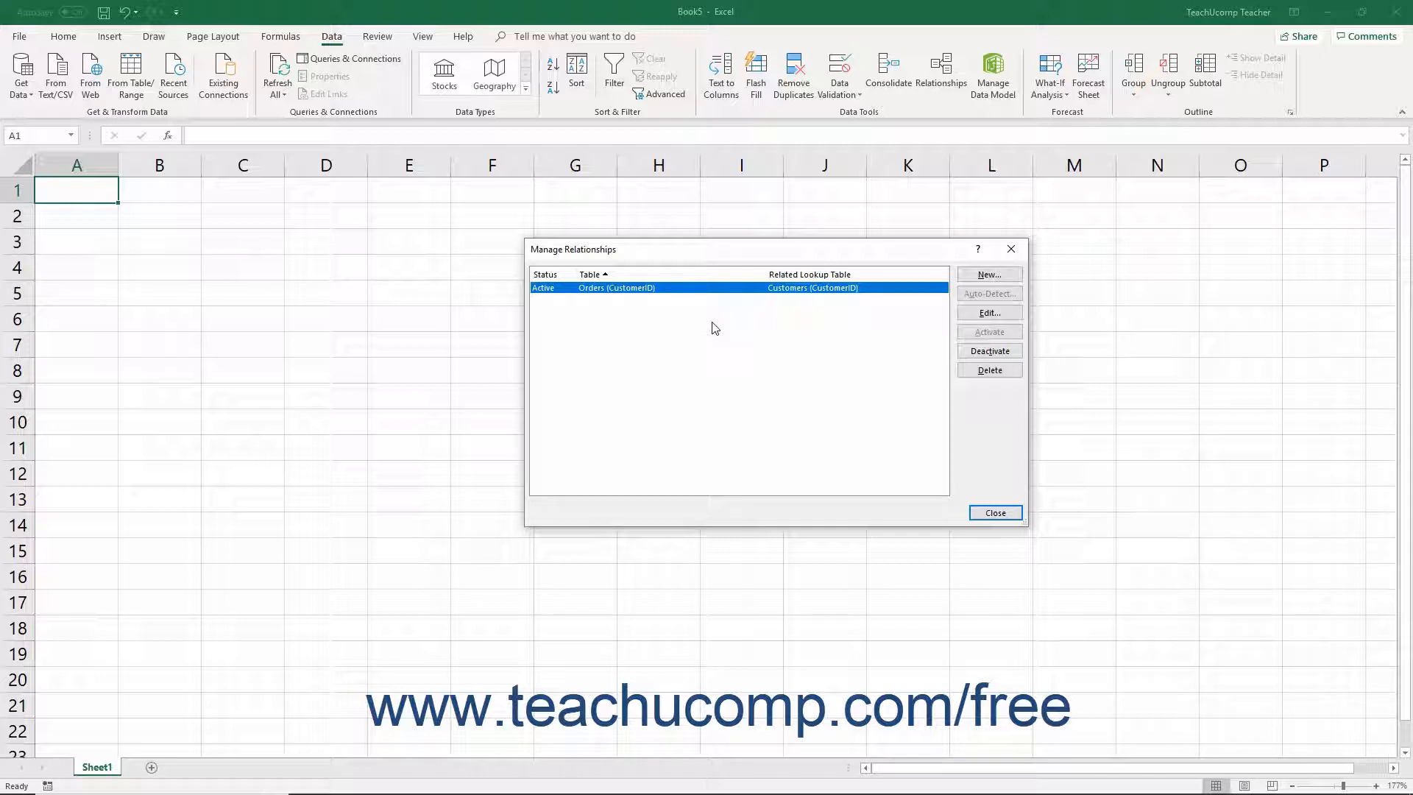
click(988, 274)
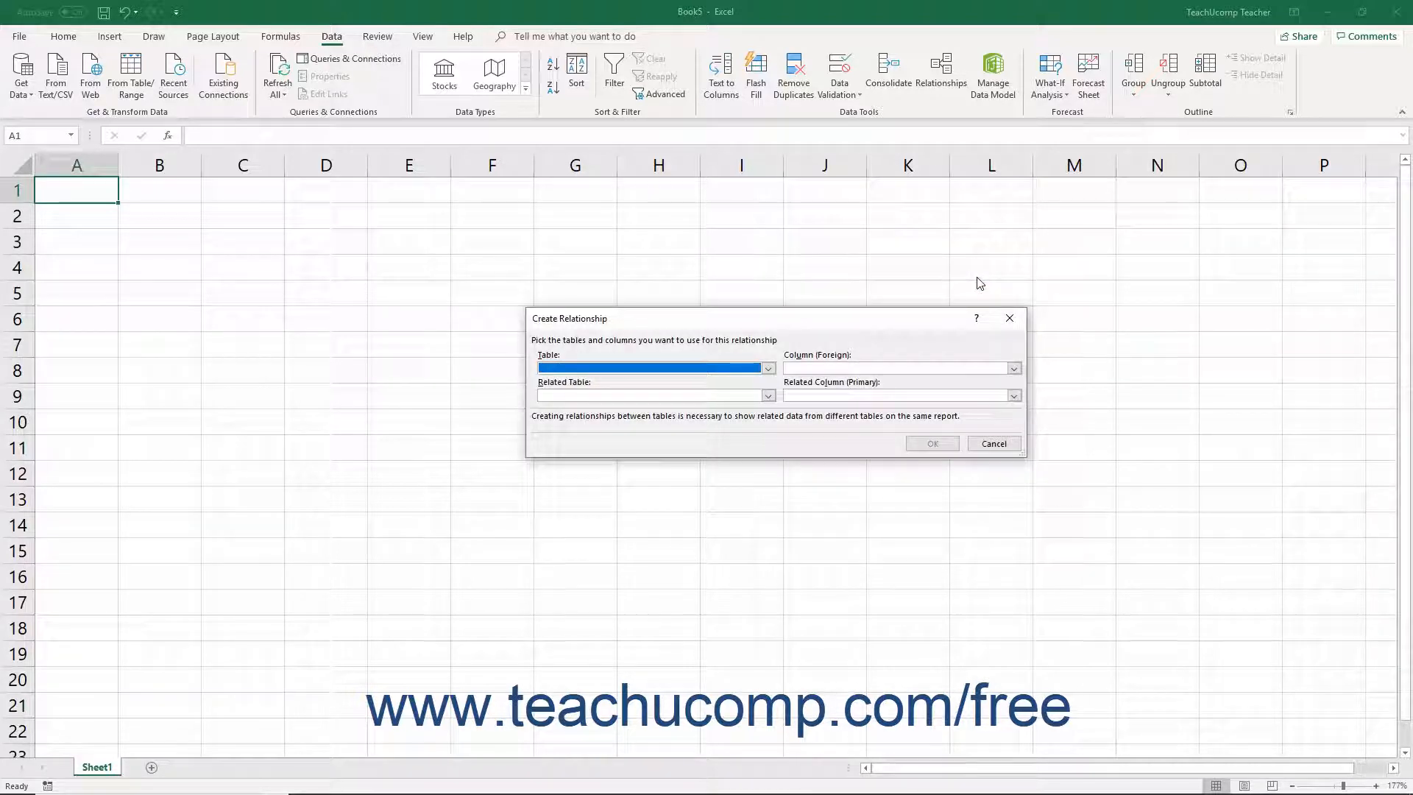
click(984, 444)
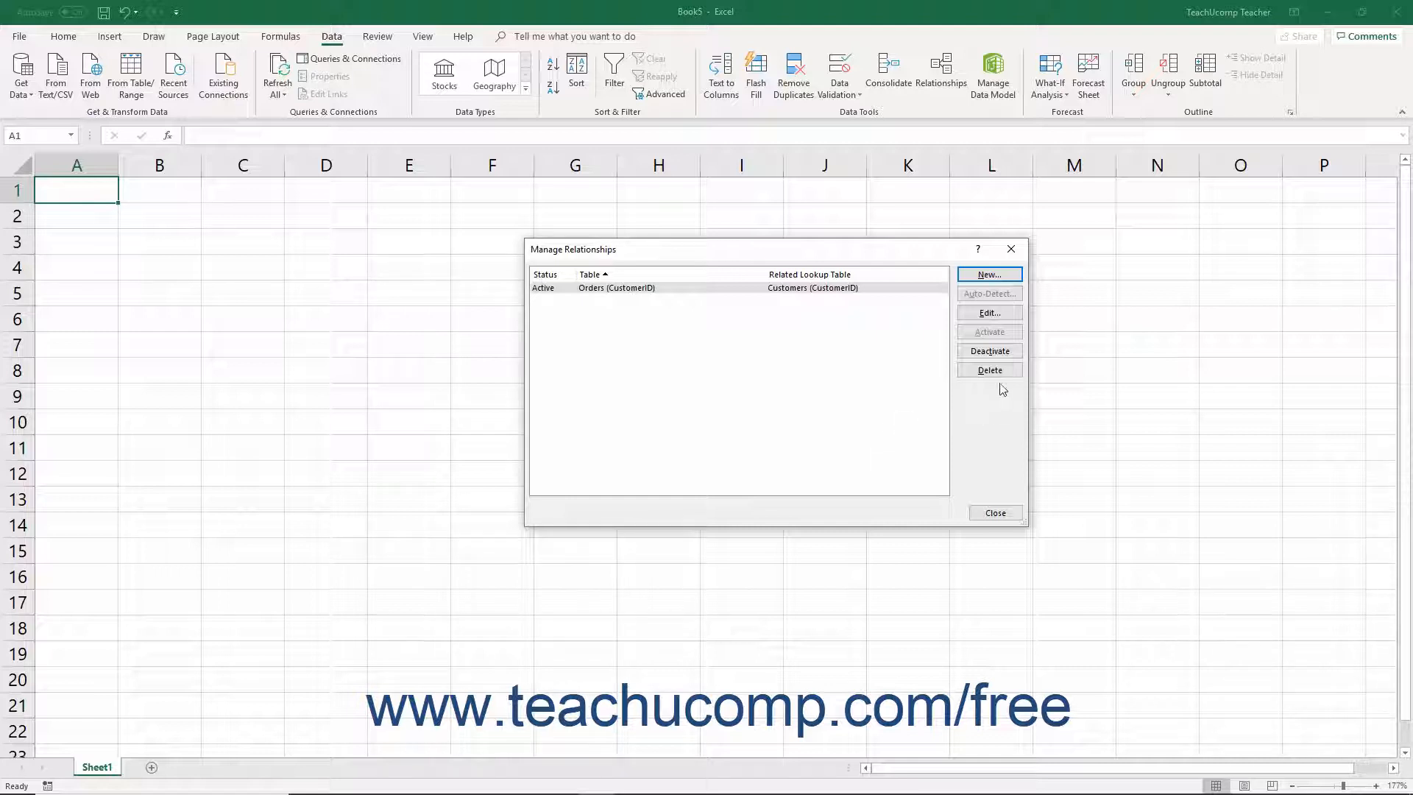
Deactivate the relationship between Orders (CustomerID) and Customers (CustomerID)
click(992, 353)
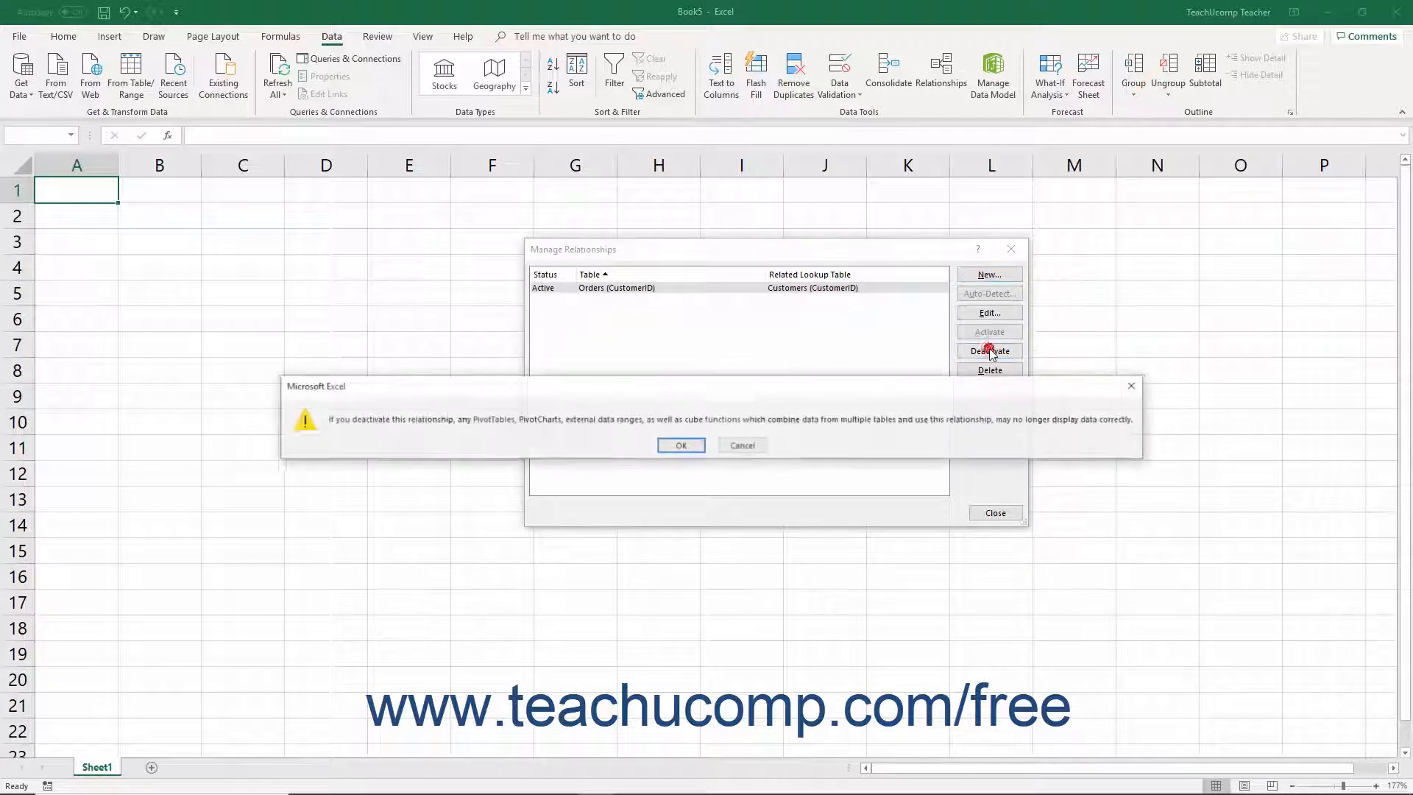
click(701, 448)
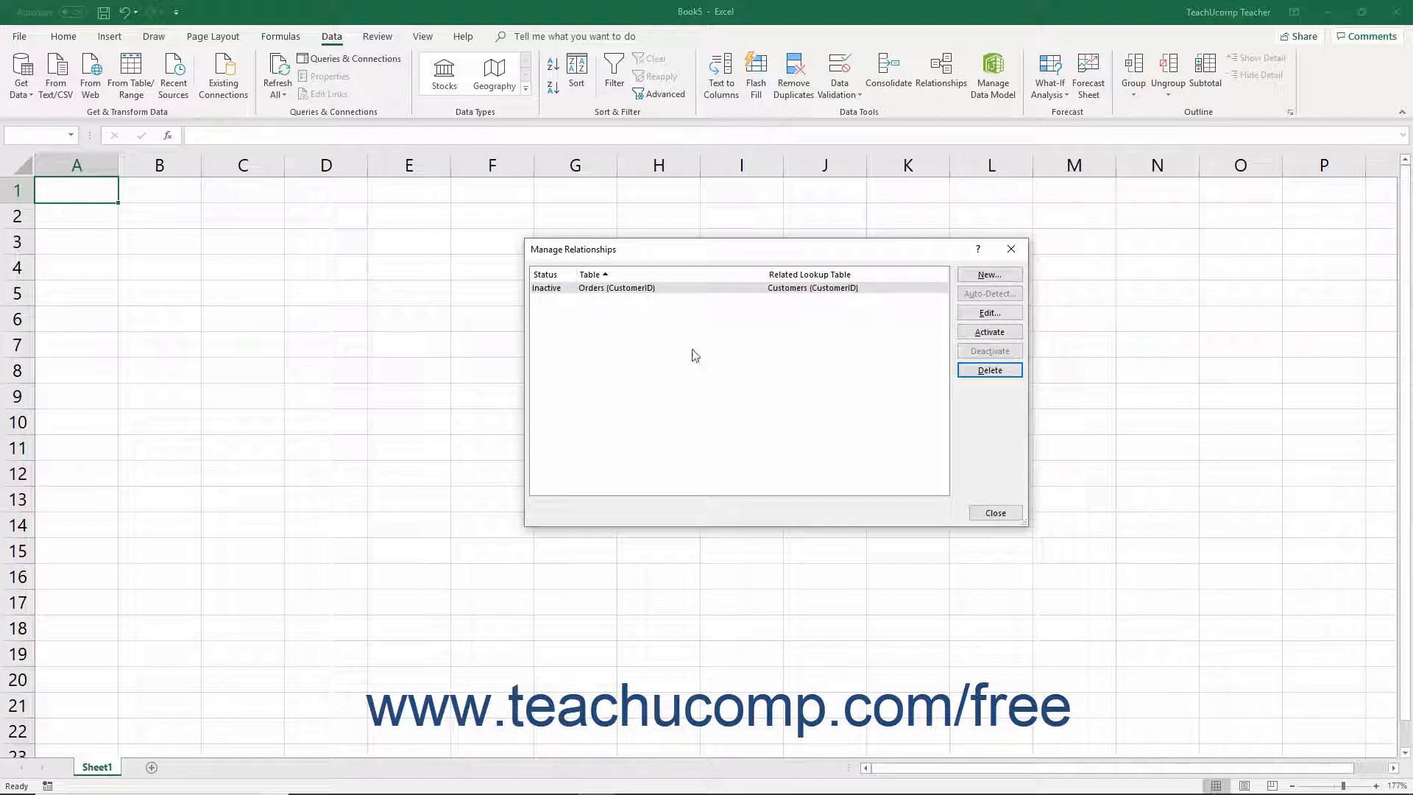
Reactivate the Orders–Customers relationship on CustomerID and close the relationship manager
click(663, 296)
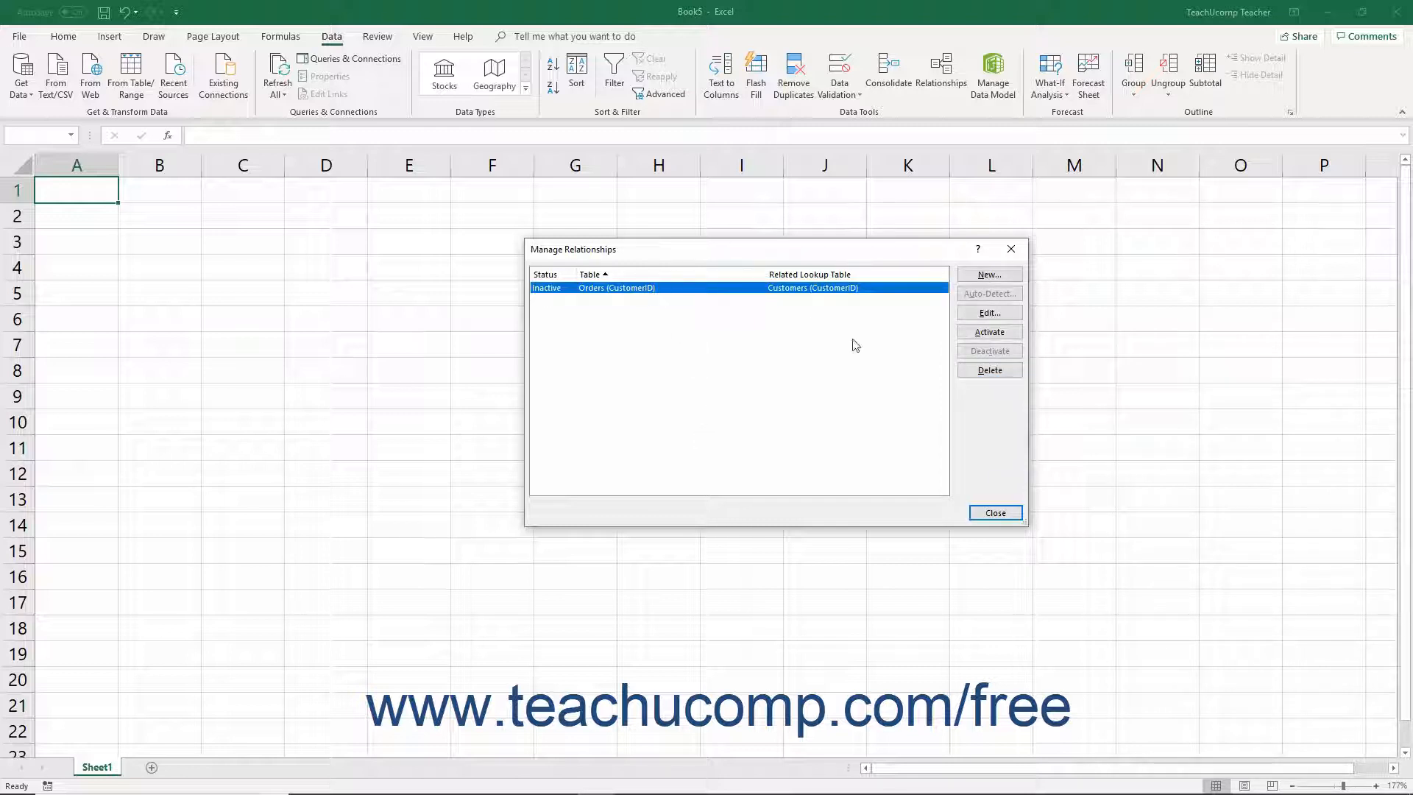
click(980, 336)
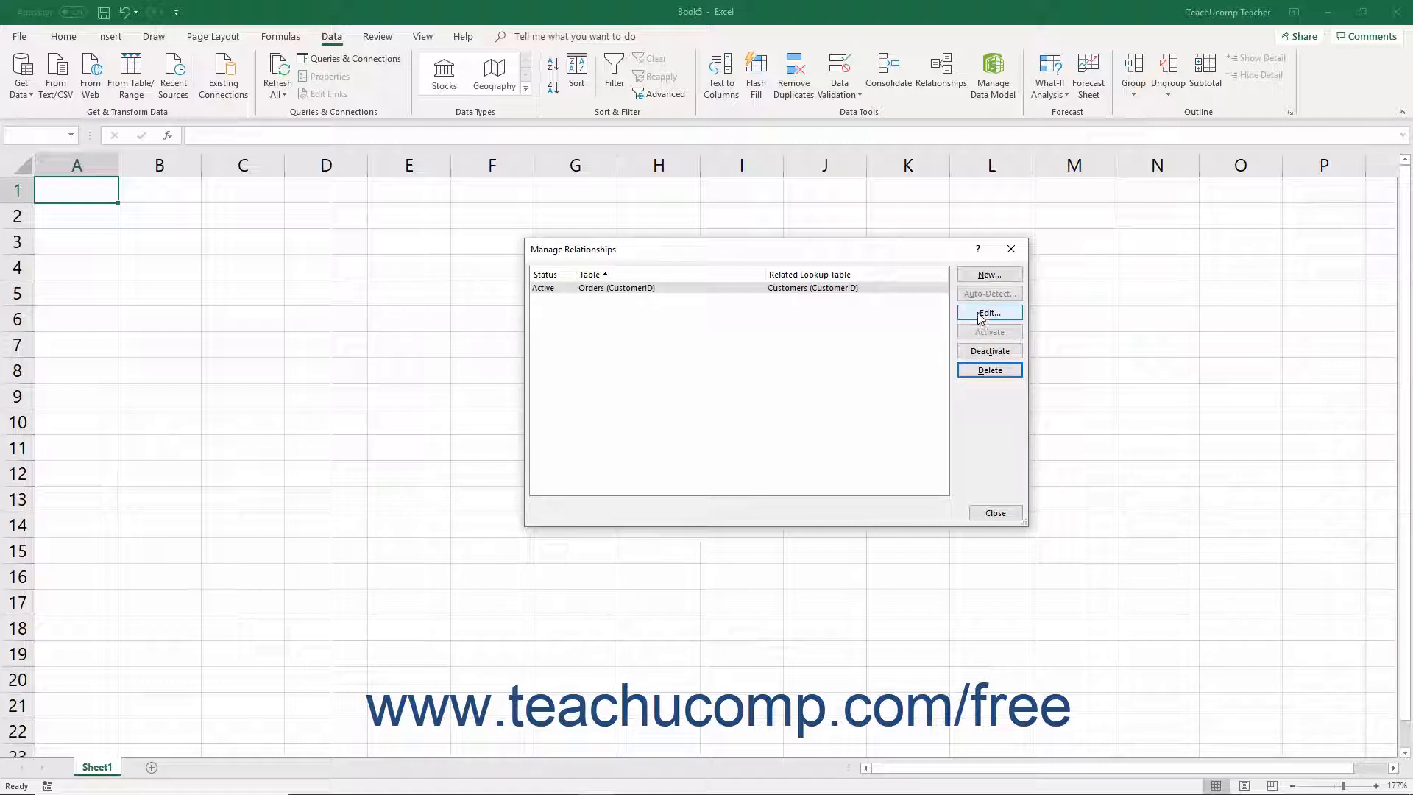
click(996, 512)
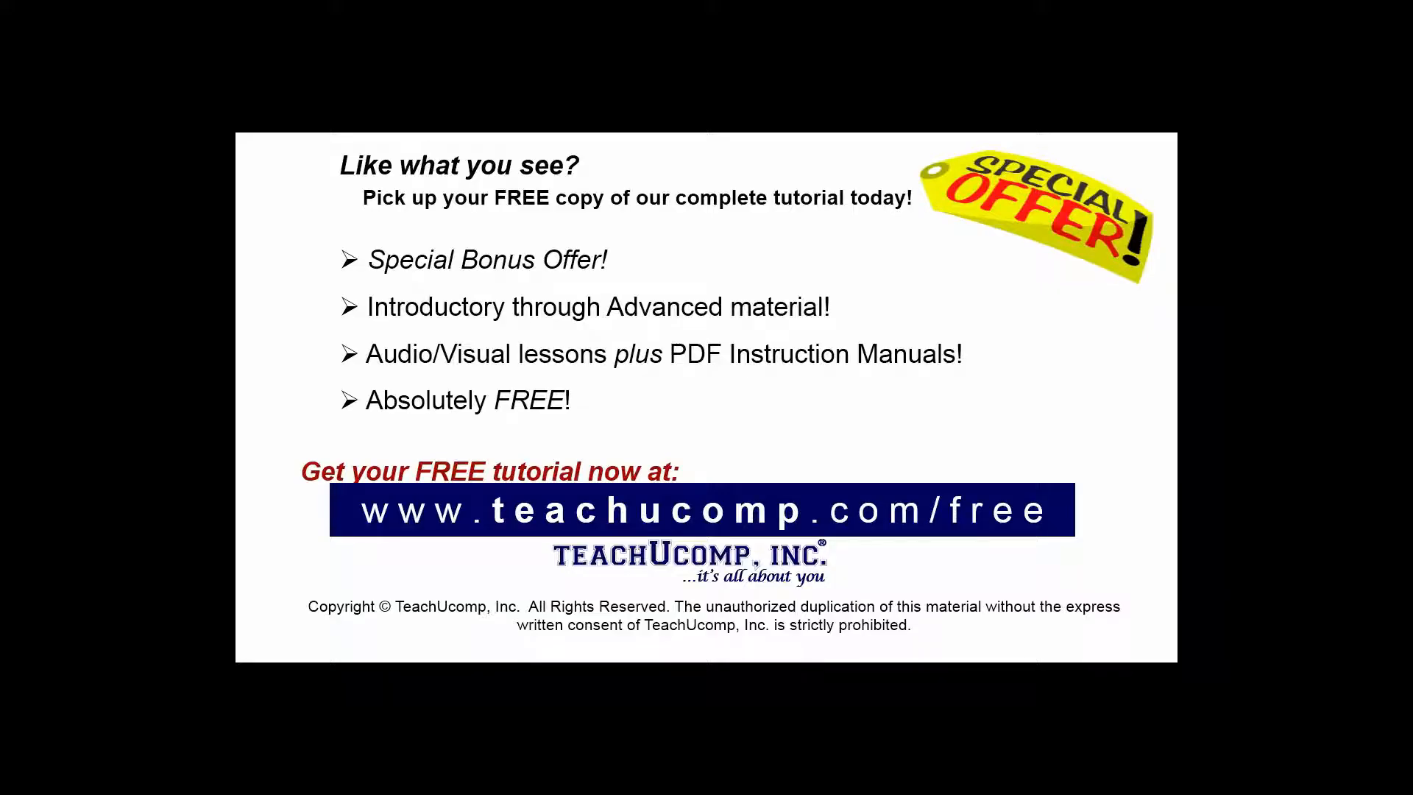